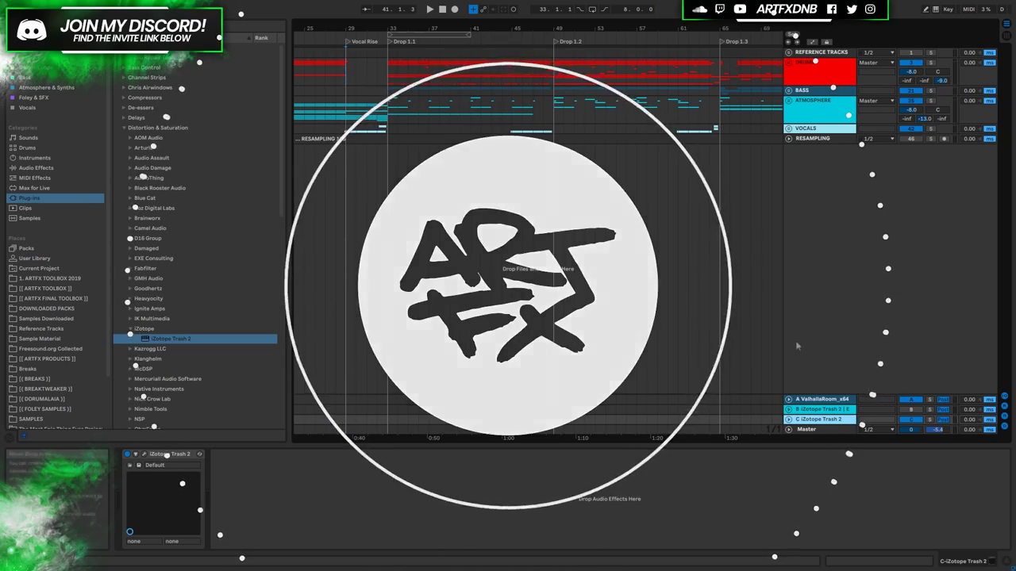
Step: Remove the old third return, insert a fresh empty C Return track, then view the Drums chain
click(830, 408)
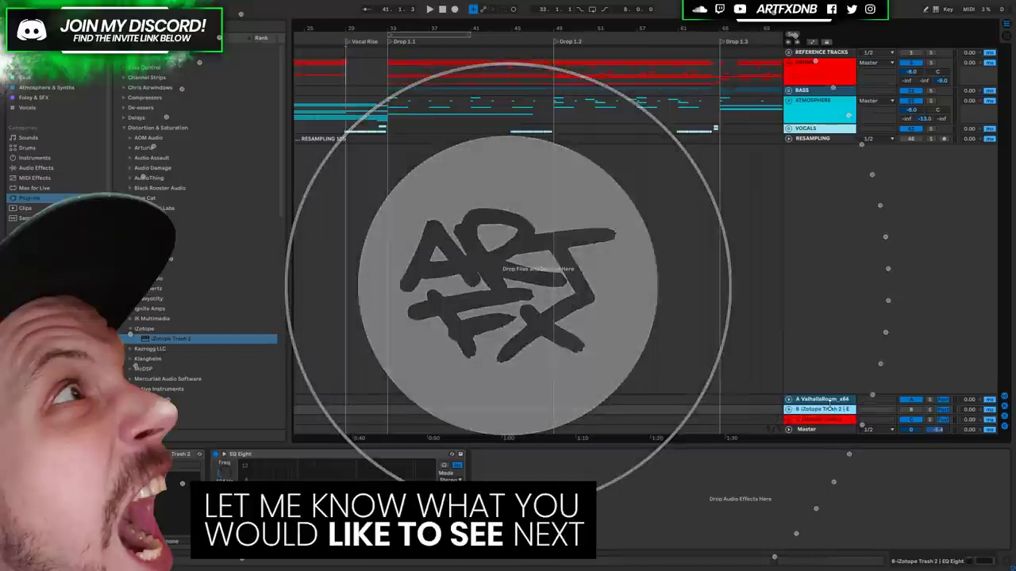
key(ctrl+z)
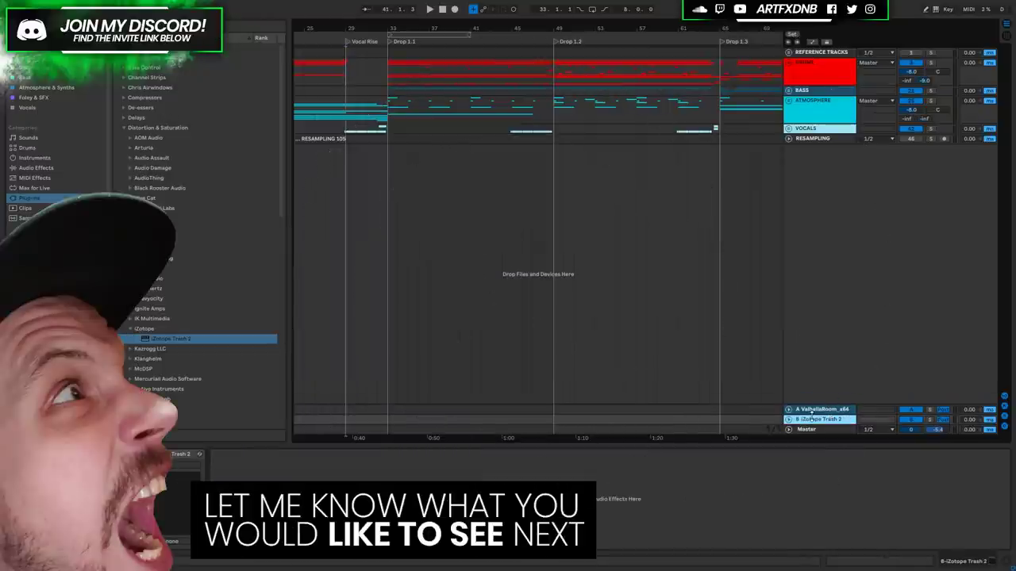
right_click(818, 423)
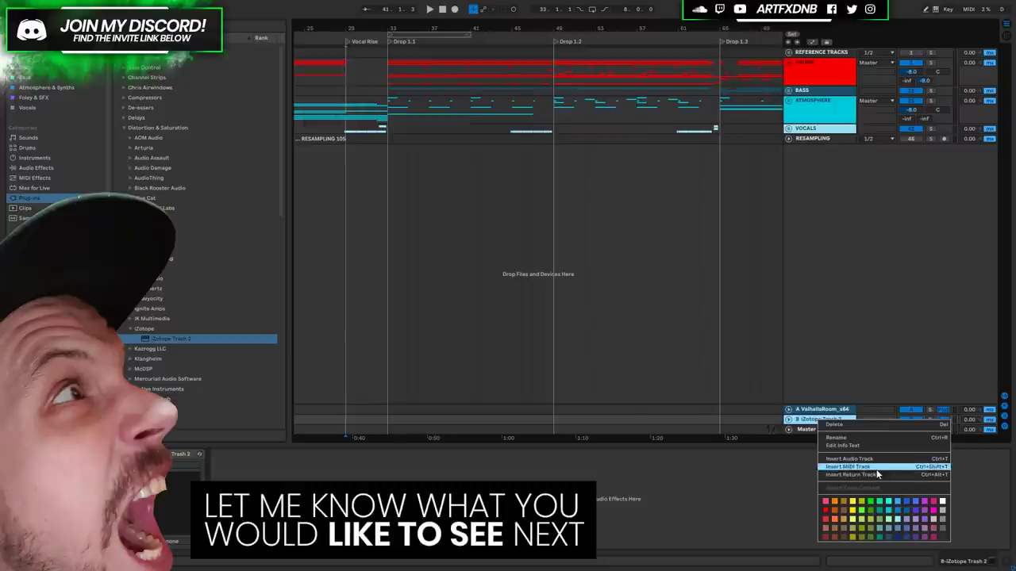
click(855, 469)
key(ctrl+alt+t)
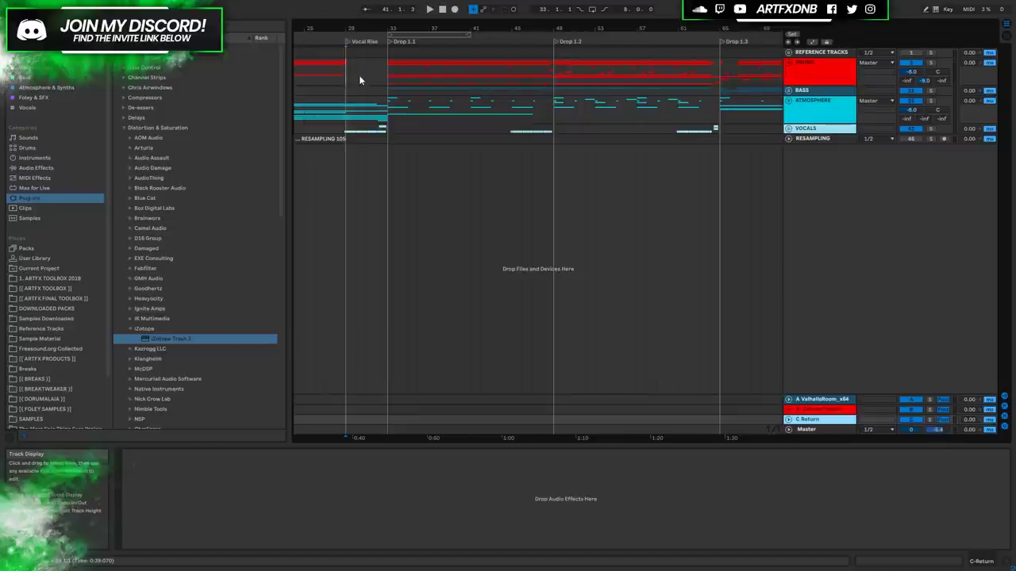
click(351, 73)
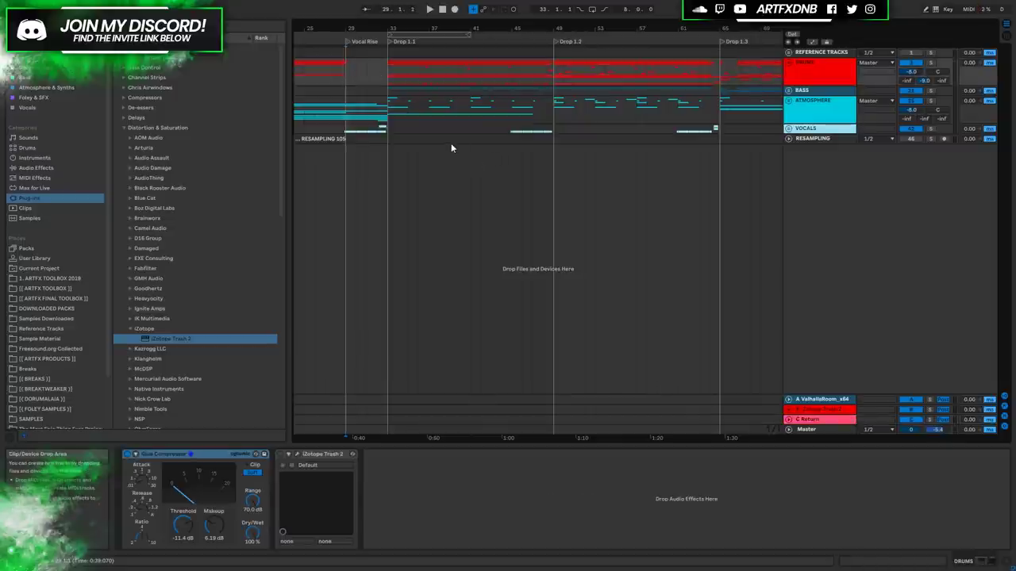
key(space)
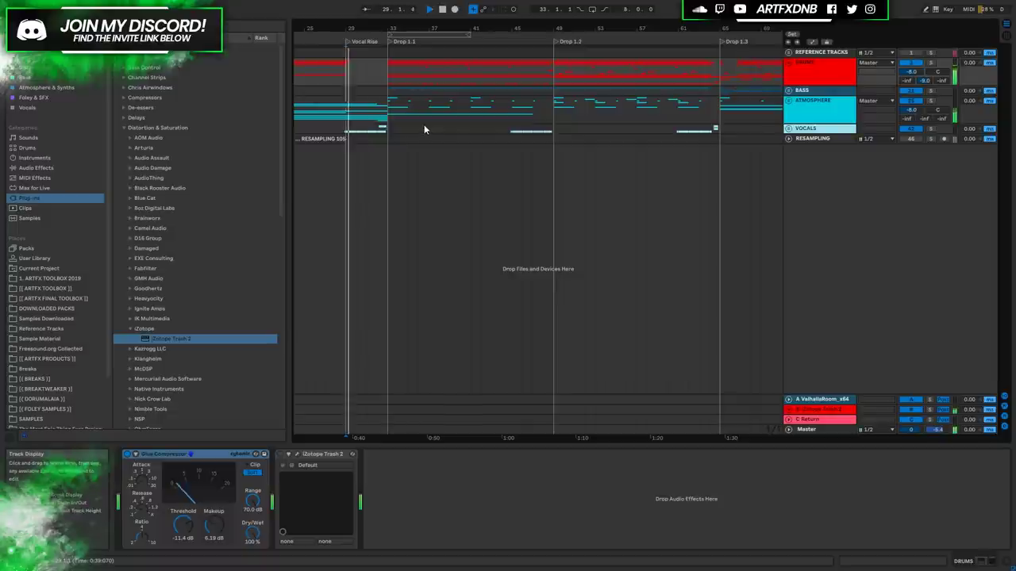
click(444, 10)
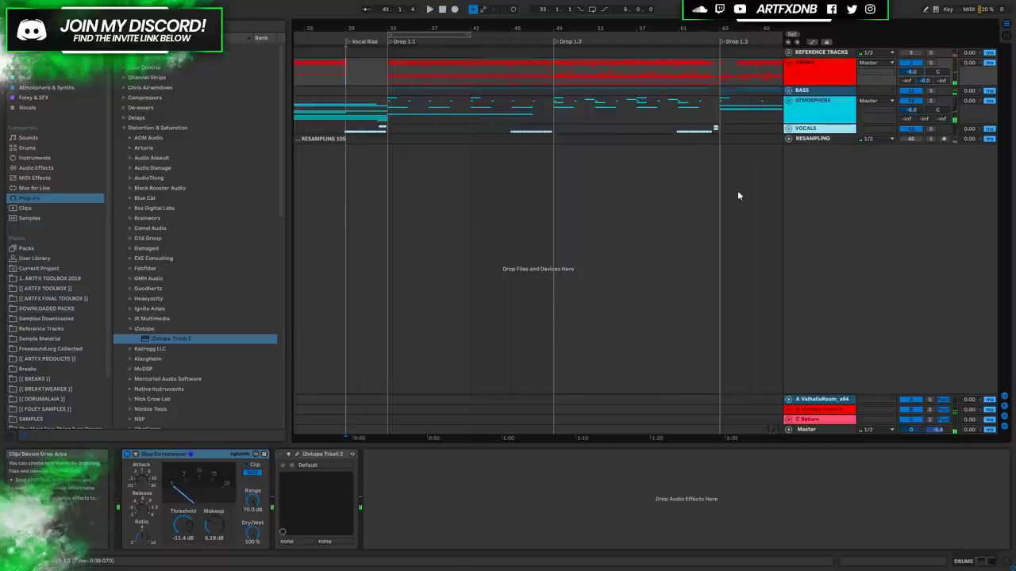
click(809, 421)
right_click(809, 419)
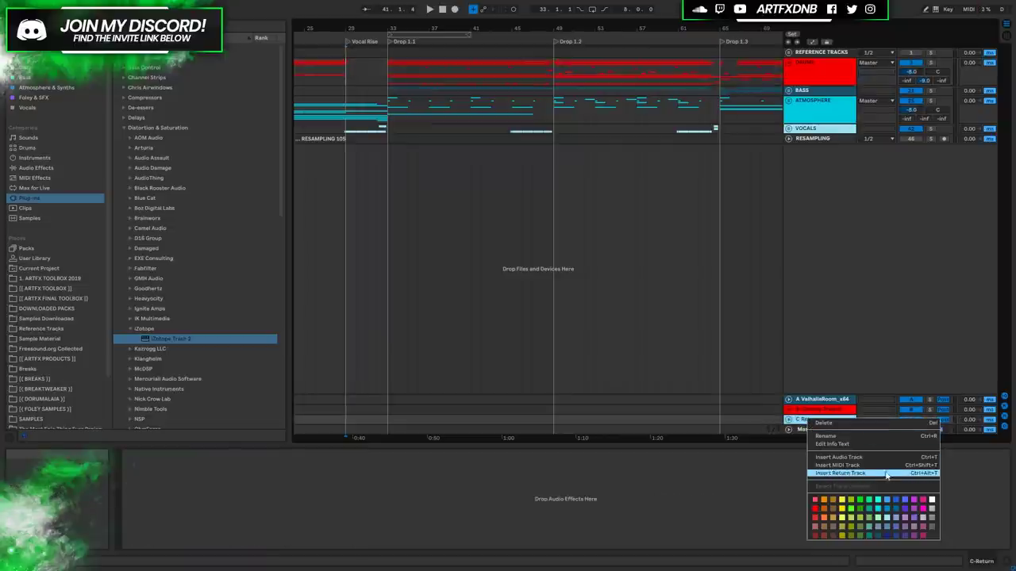
click(793, 422)
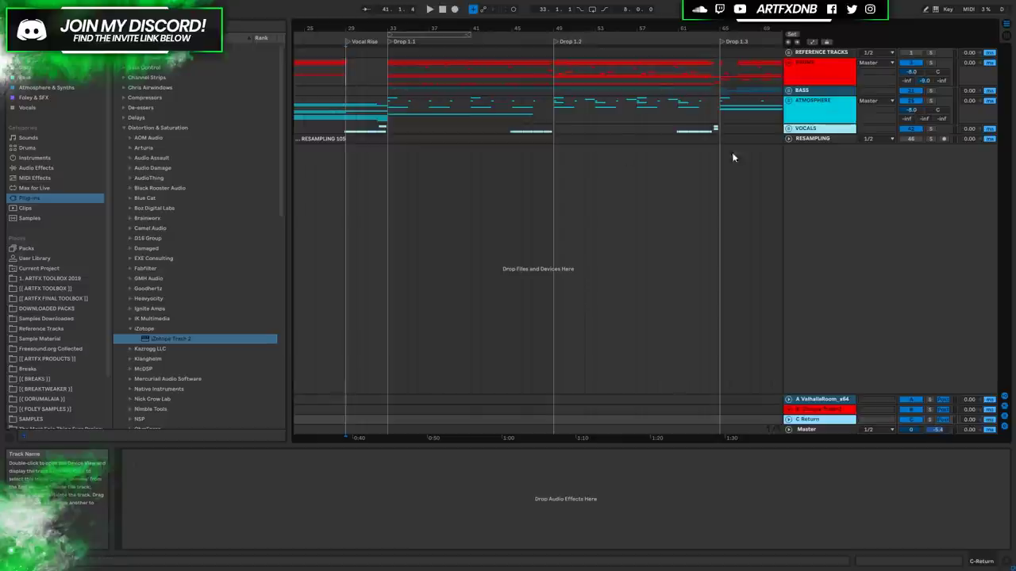
click(801, 90)
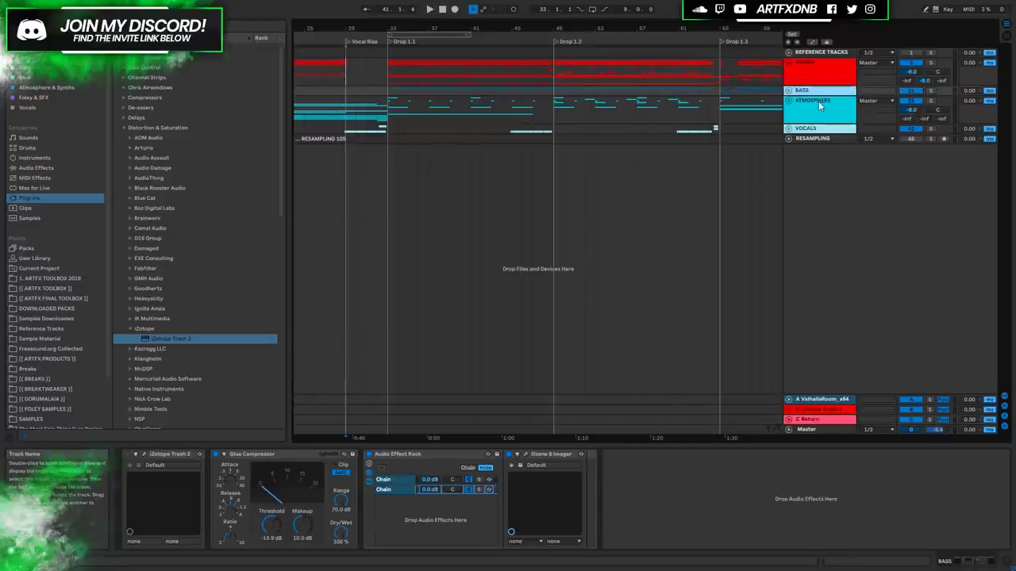
click(818, 100)
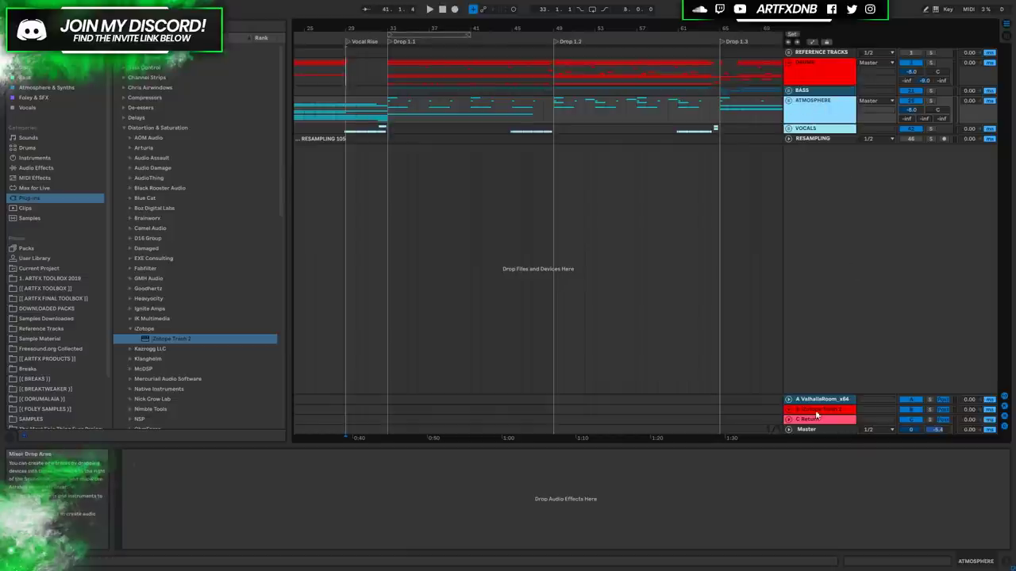
click(829, 128)
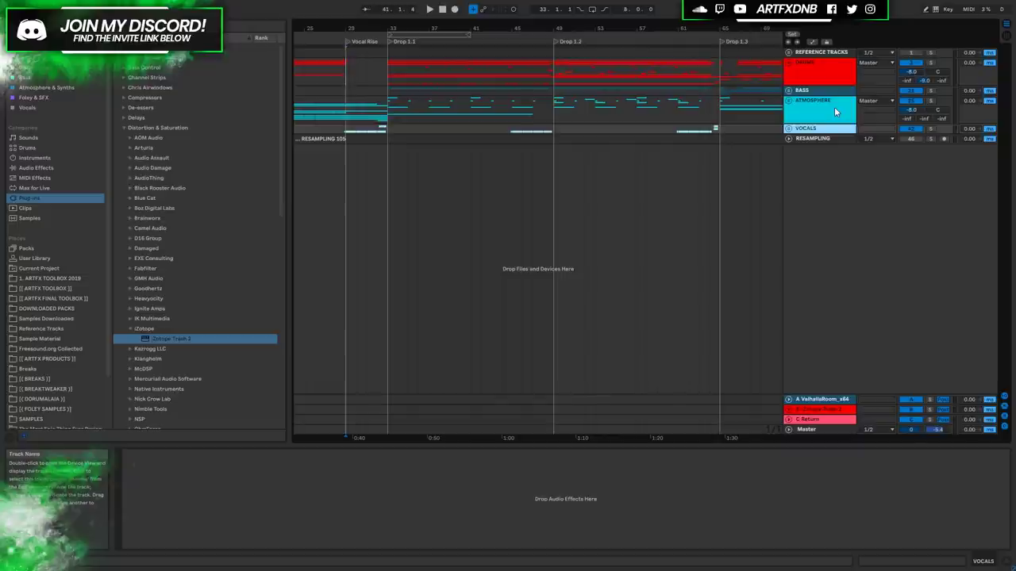
click(813, 92)
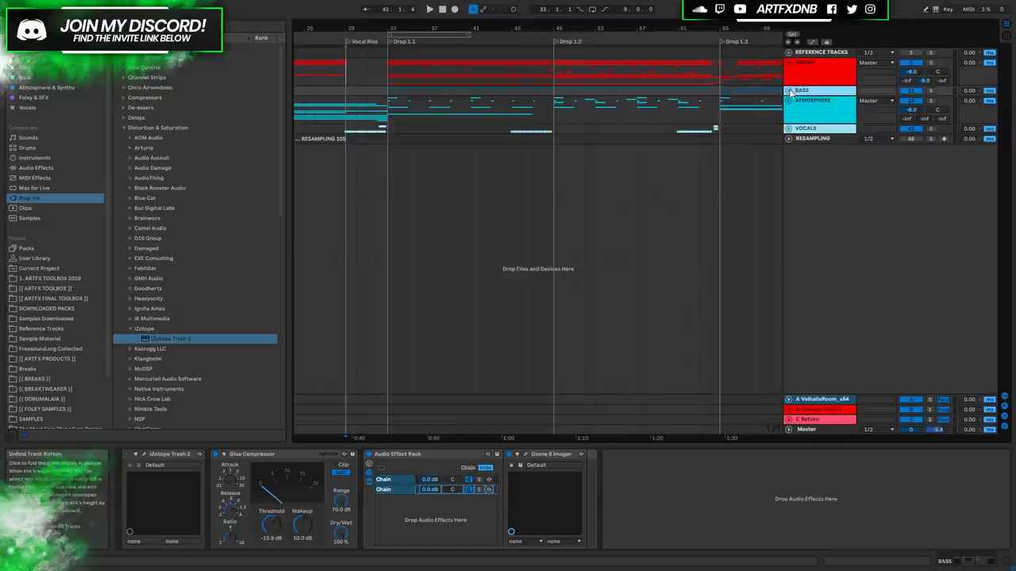
click(789, 90)
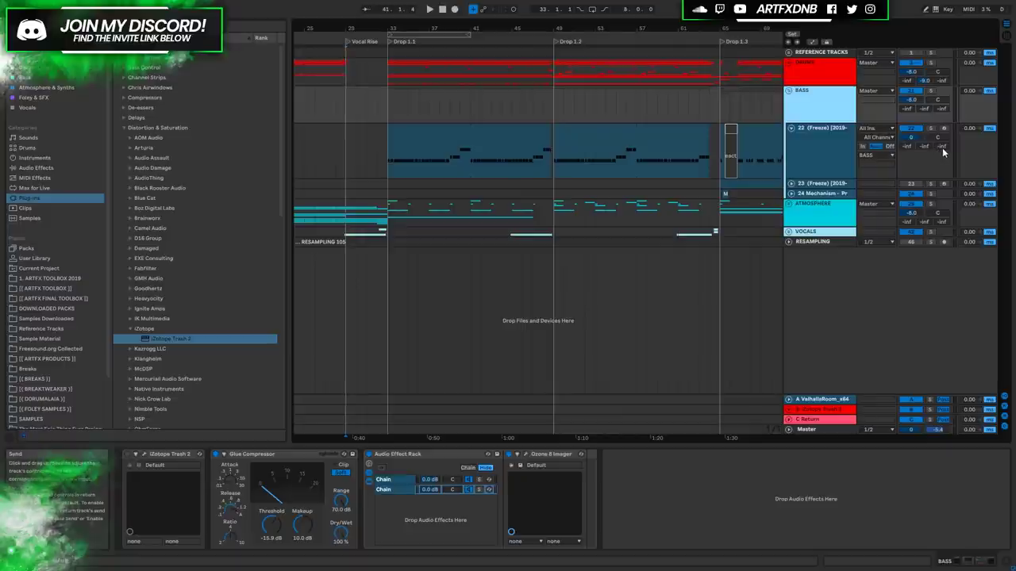
Step: Raise track 22's Send C to the new return to -10.0 dB
drag(943, 149, 944, 148)
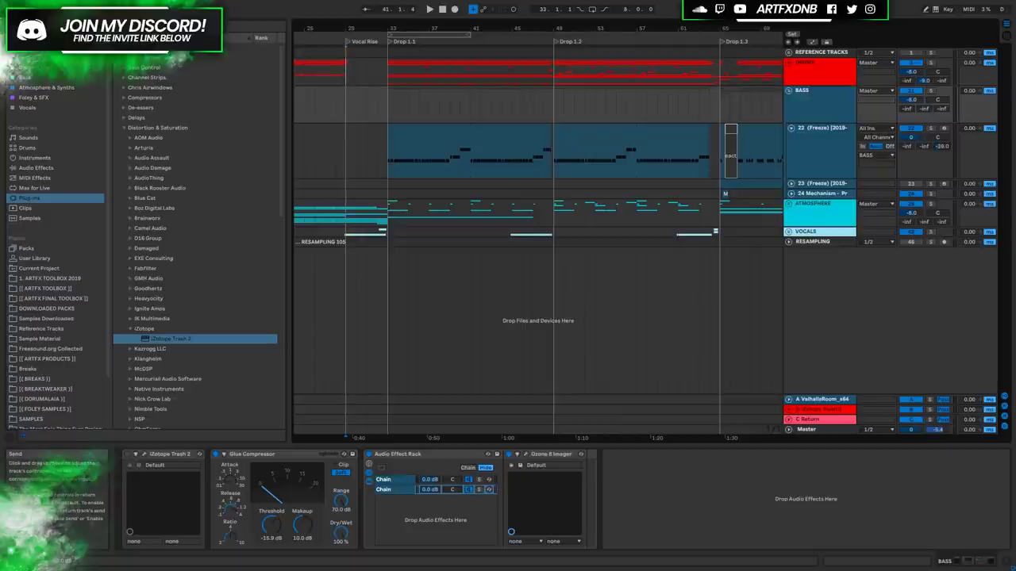
drag(943, 147, 944, 146)
Step: Fold track 22, then unfold and refold the ATMOSPHERE group to check its tracks
click(791, 130)
click(790, 130)
click(791, 131)
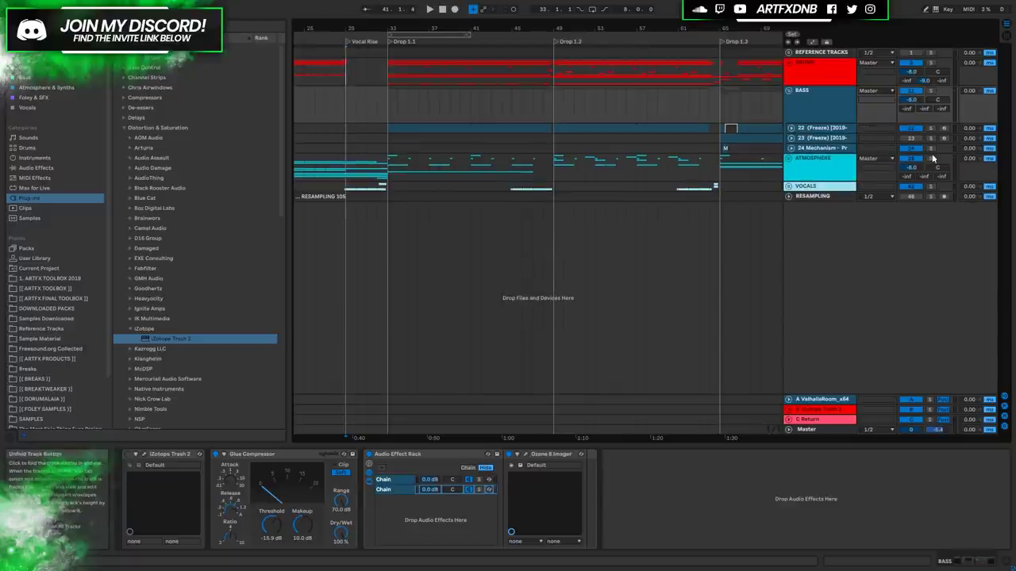
click(793, 163)
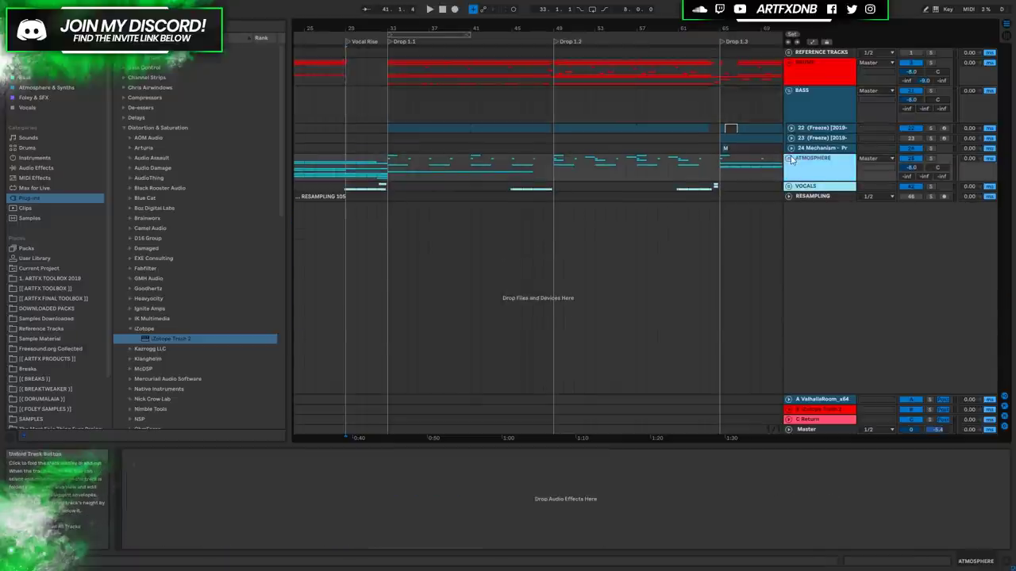
click(788, 158)
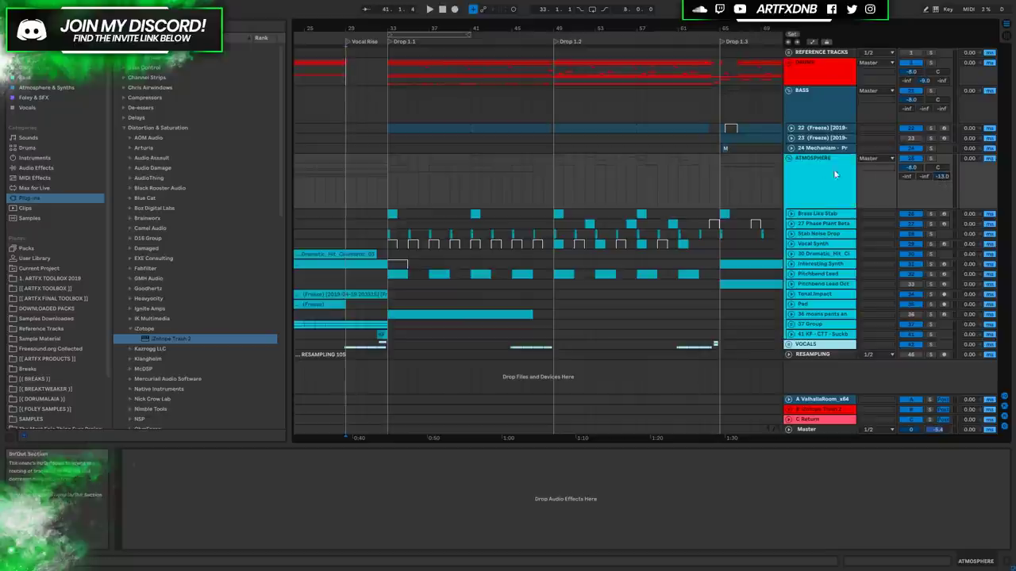
click(789, 158)
Step: Inspect the VOCALS group's tracks, then fold VOCALS and BASS back up
click(789, 186)
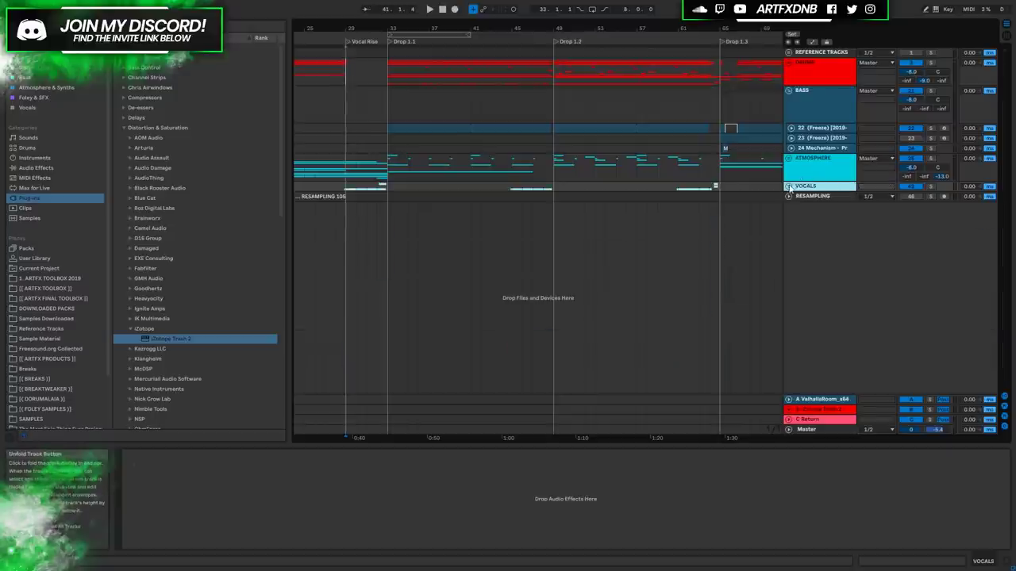
click(788, 185)
double_click(788, 89)
Step: Enlarge the C Return lane and pull its volume fader down
click(788, 89)
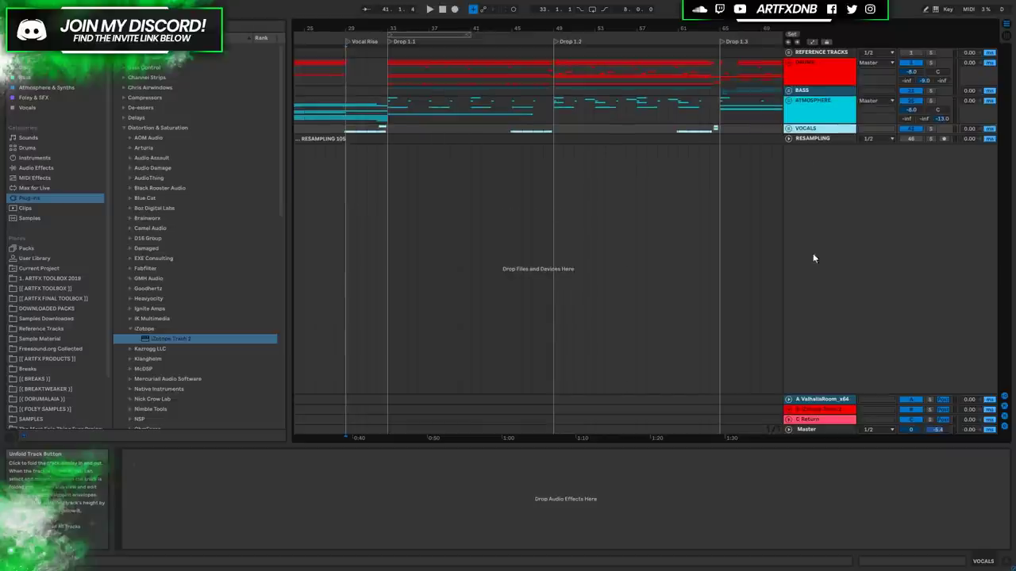
click(813, 420)
click(788, 419)
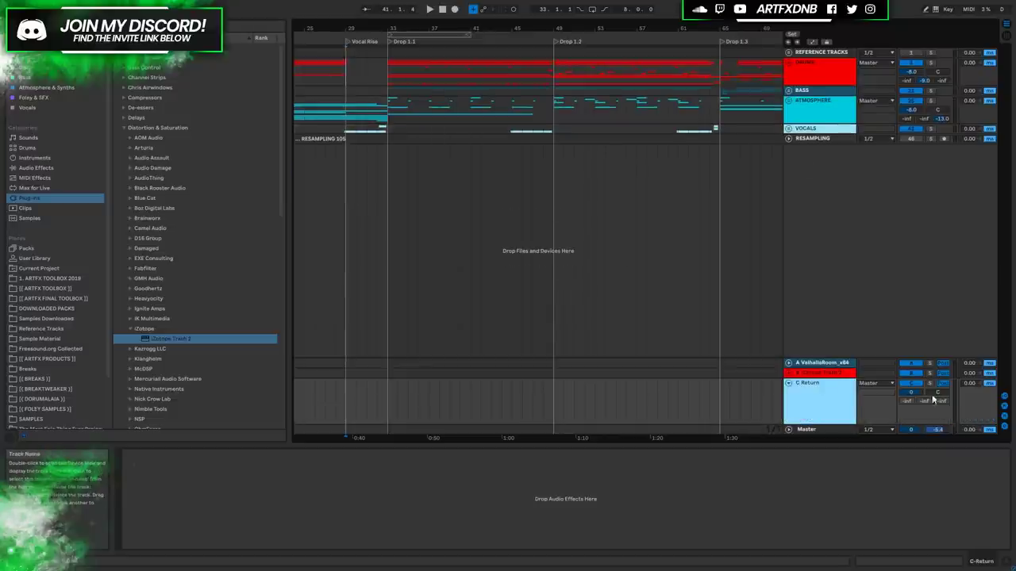
drag(911, 392, 911, 426)
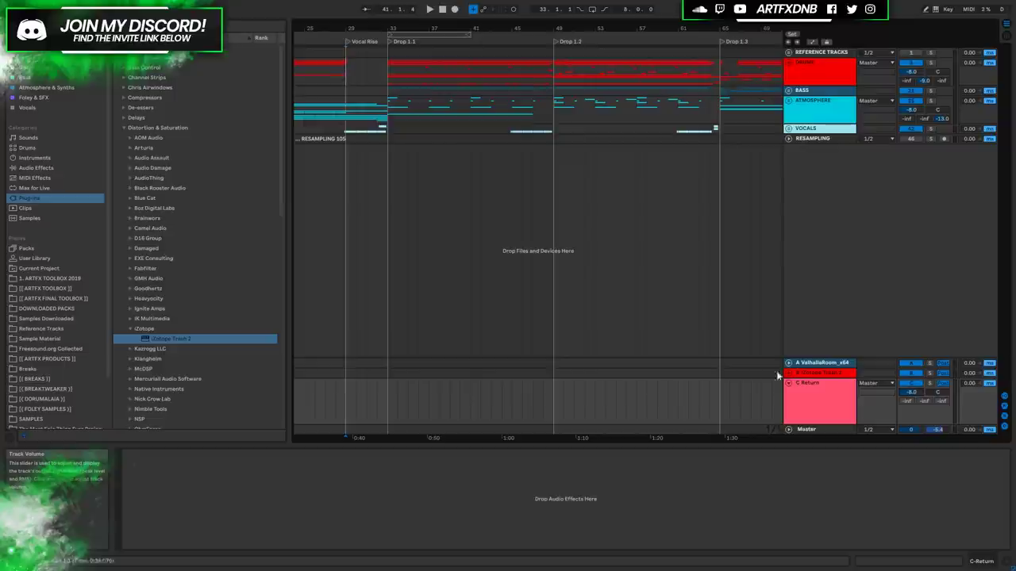
Step: Load iZotope Trash 2 from the Plug-ins browser onto the C Return track
click(812, 387)
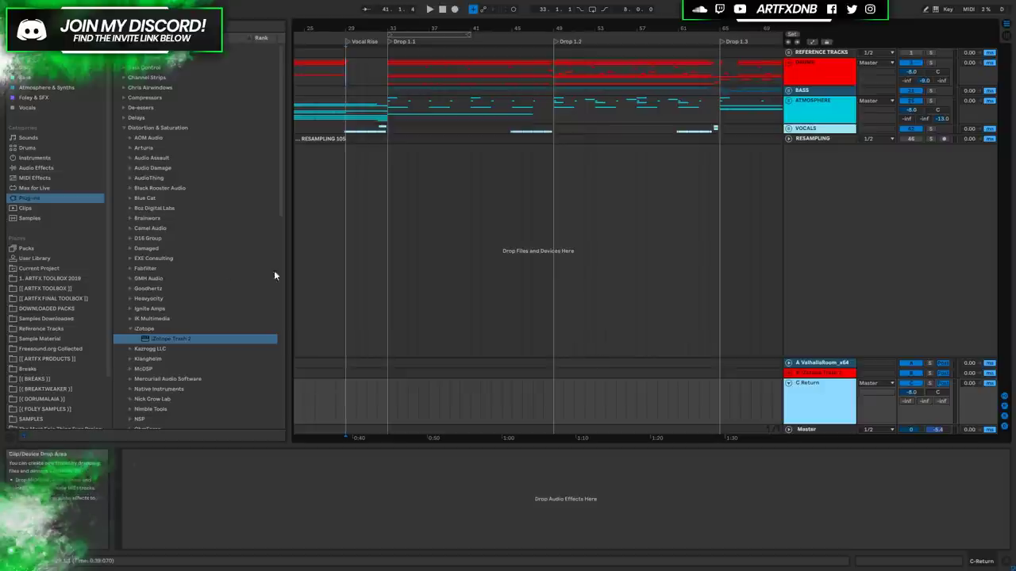
click(177, 338)
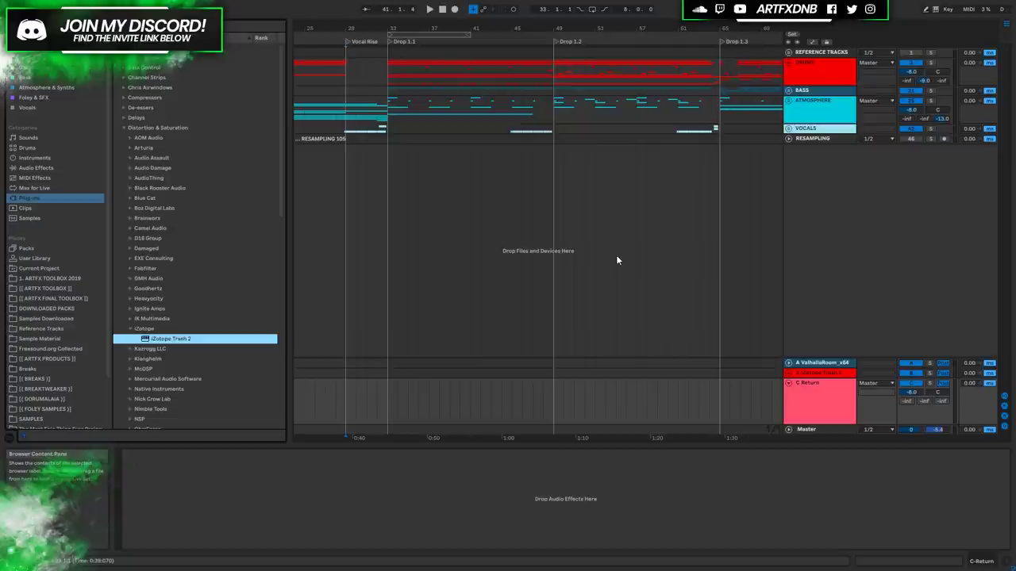
key(Return)
Step: Audition the distortion while adjusting the volume fader, then move the Trash 2 window higher
drag(479, 129, 541, 147)
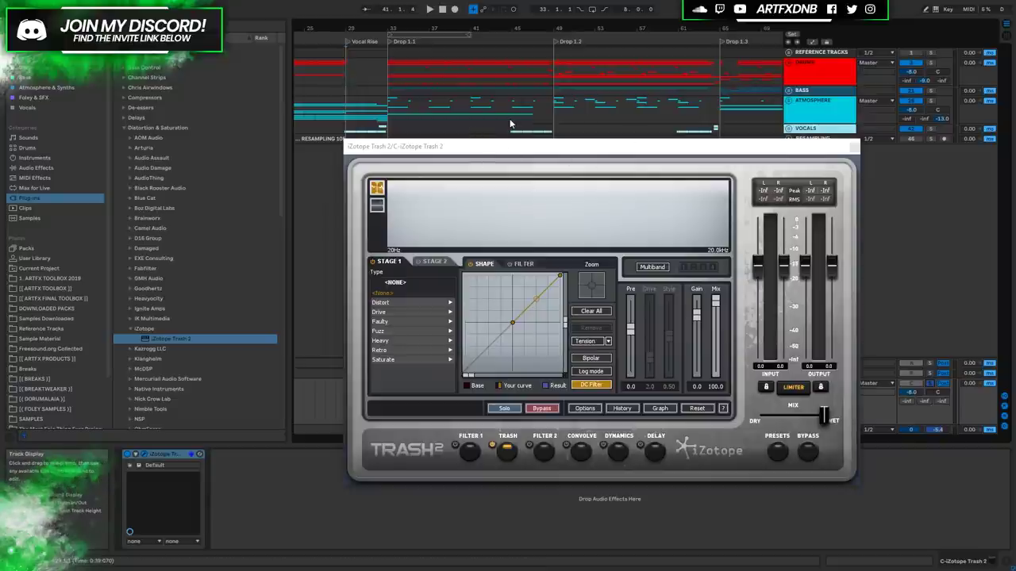
key(space)
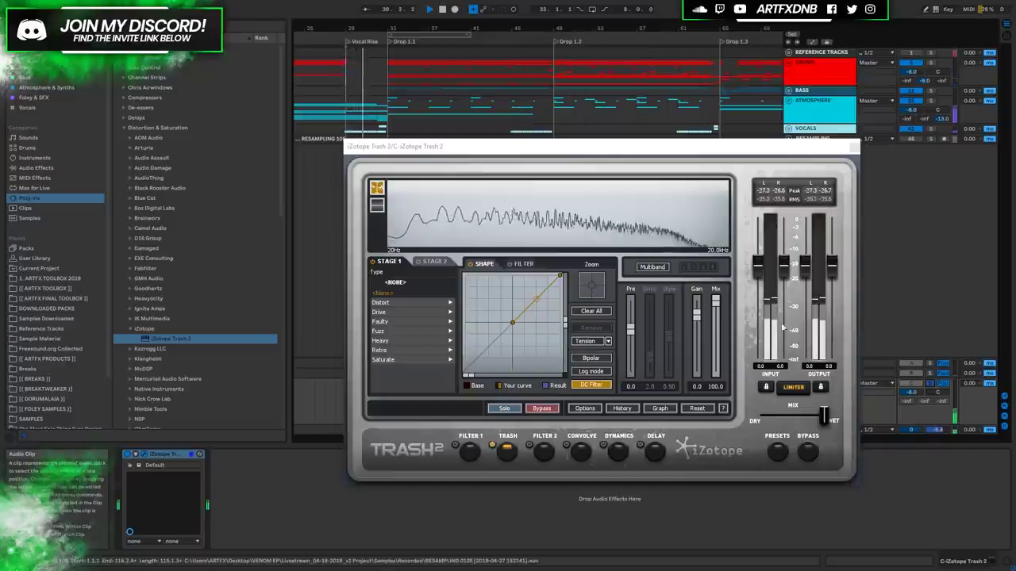
drag(911, 392, 911, 379)
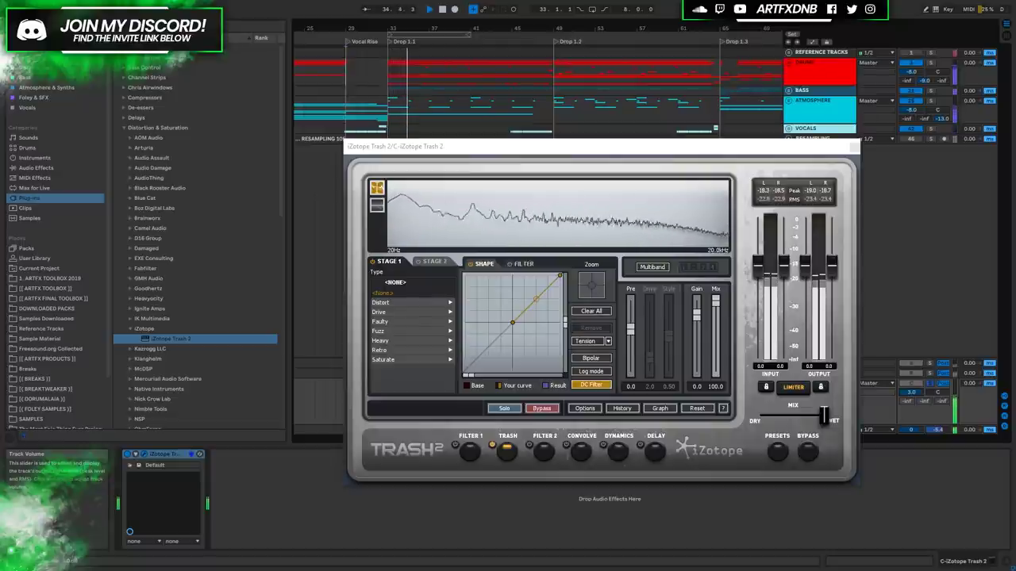
key(space)
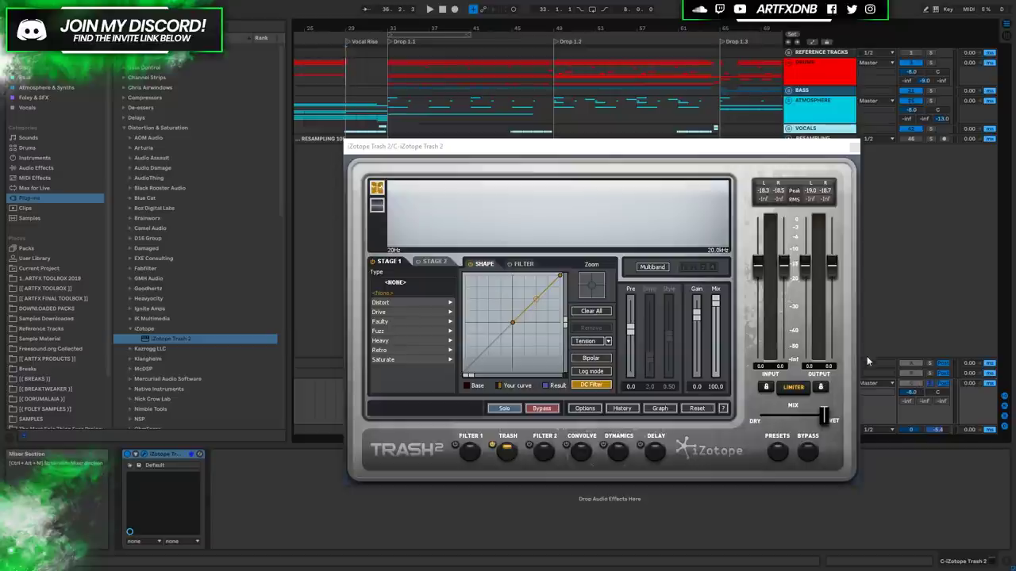
drag(515, 150, 500, 125)
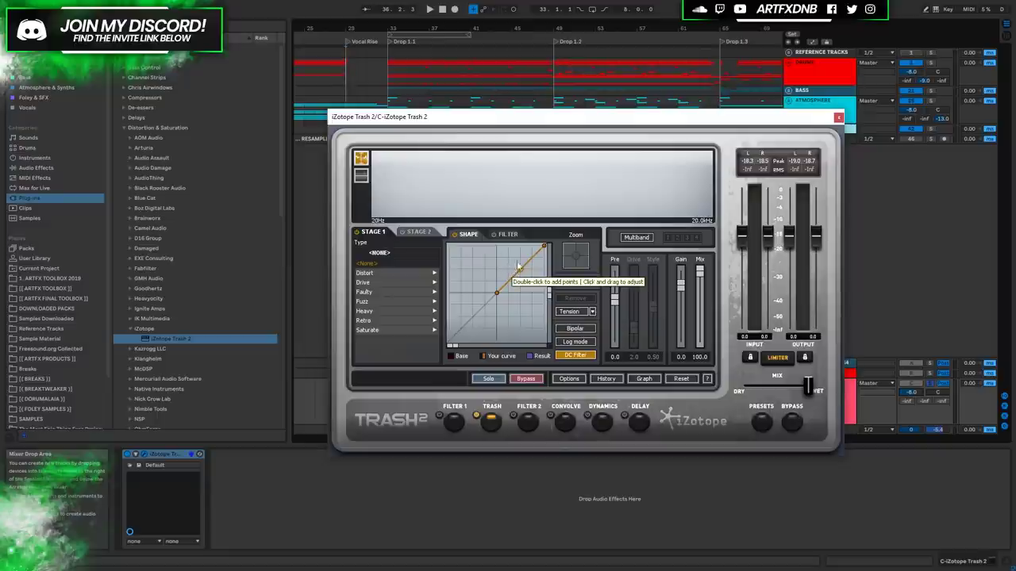
Step: Bend a Stage 1 shape curve point upward, audition it, then pull it back toward straight
drag(518, 273, 516, 257)
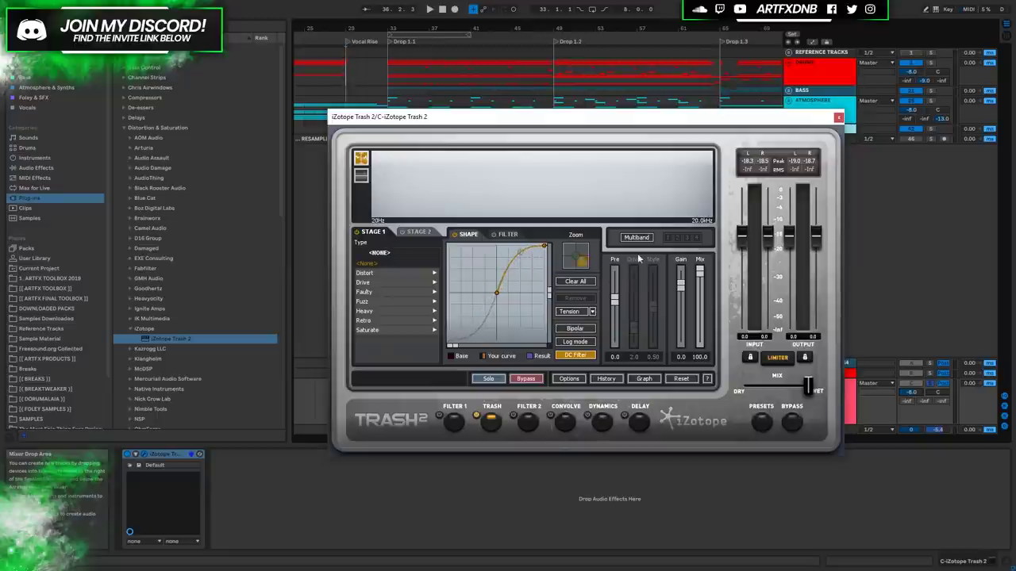
key(space)
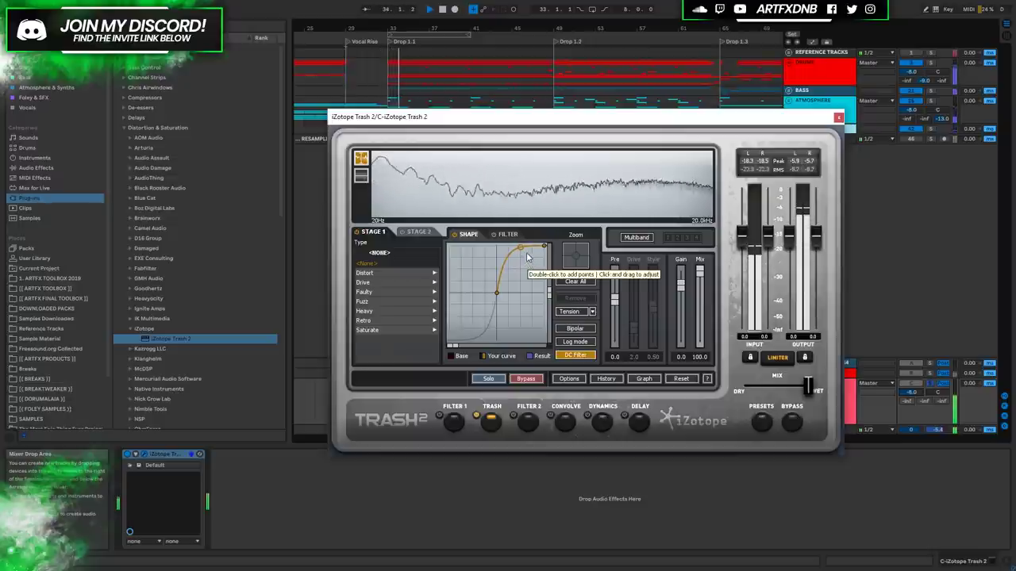
key(space)
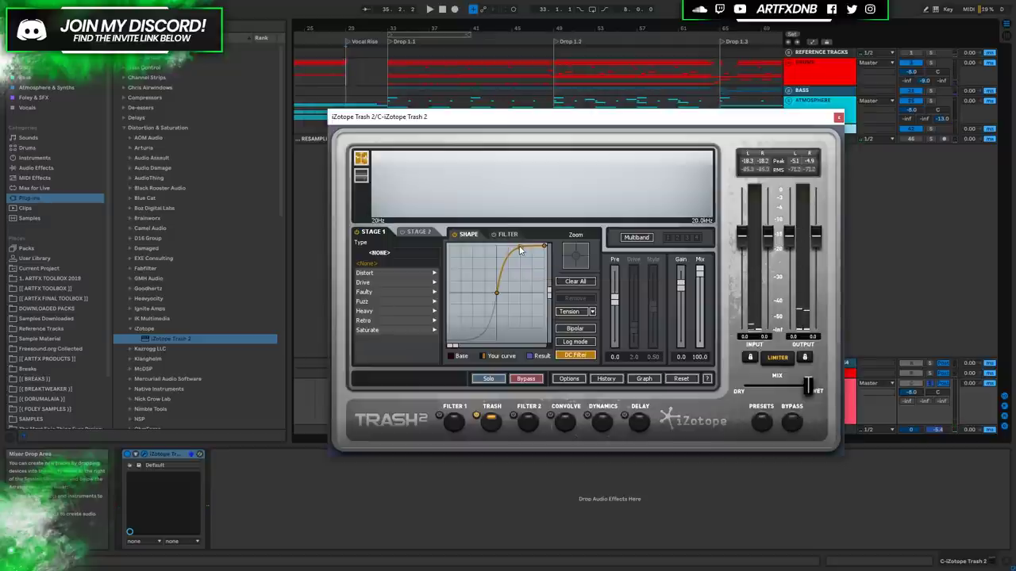
drag(521, 247, 521, 269)
right_click(522, 270)
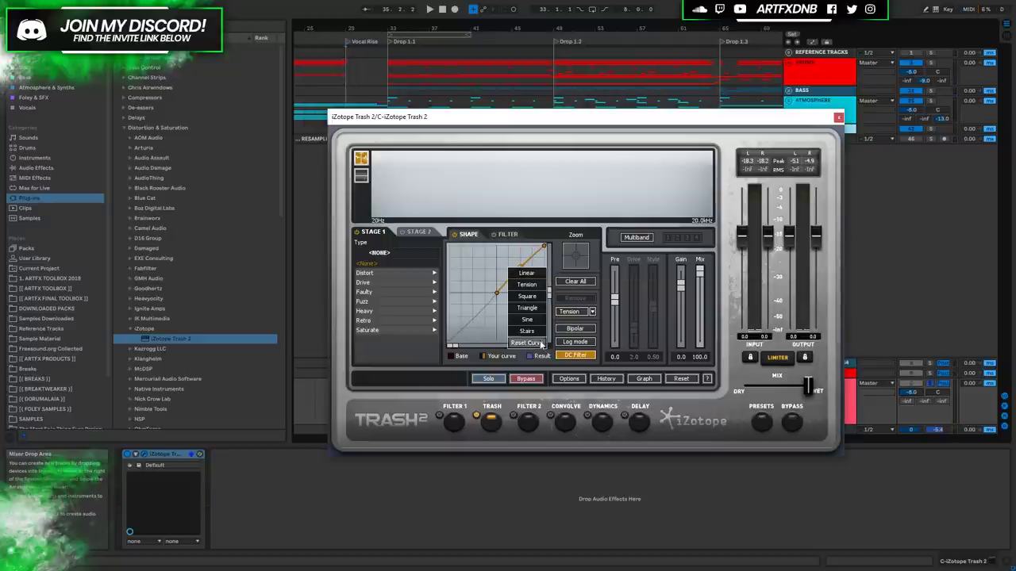
Step: Reset the shaping curve and set Stage 1 to Drive > Crunchy Grunge with Drive 7.5
click(530, 343)
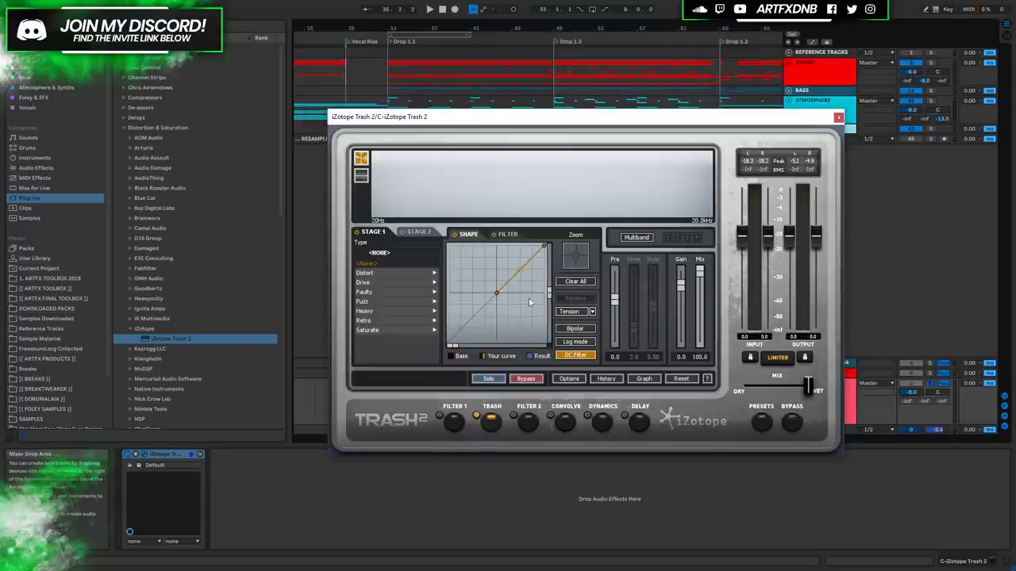
click(368, 283)
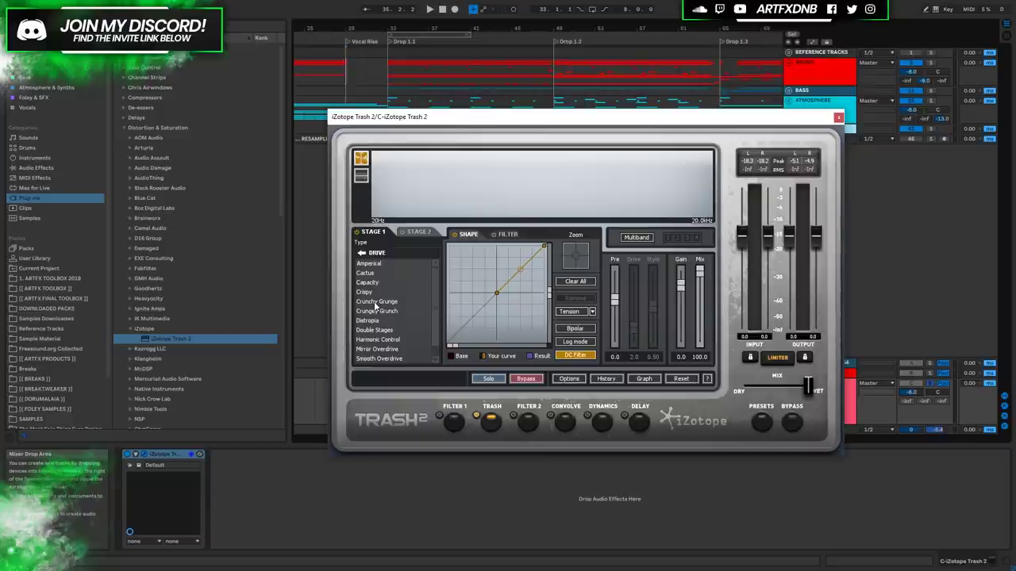
click(375, 302)
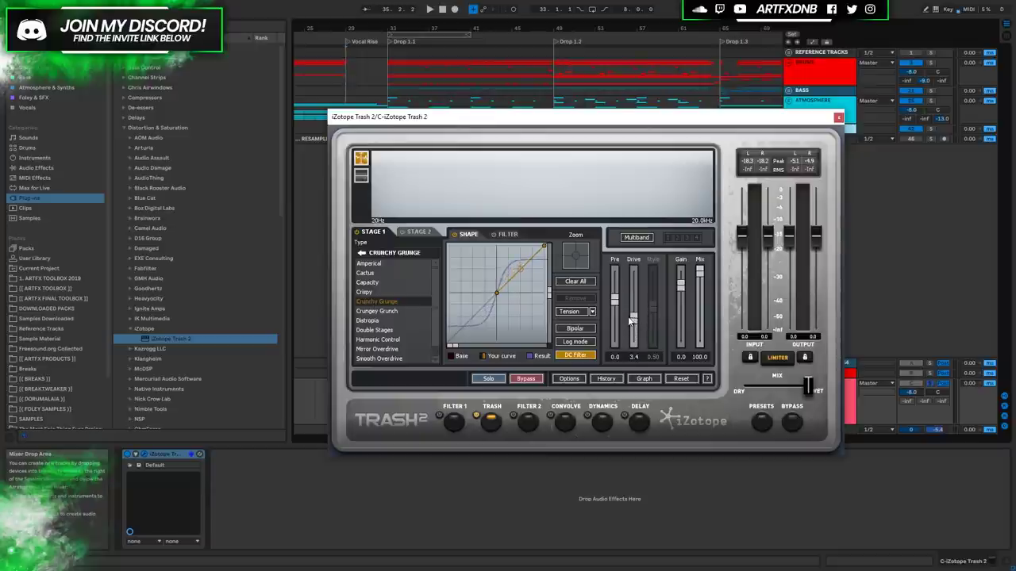
drag(629, 306, 628, 294)
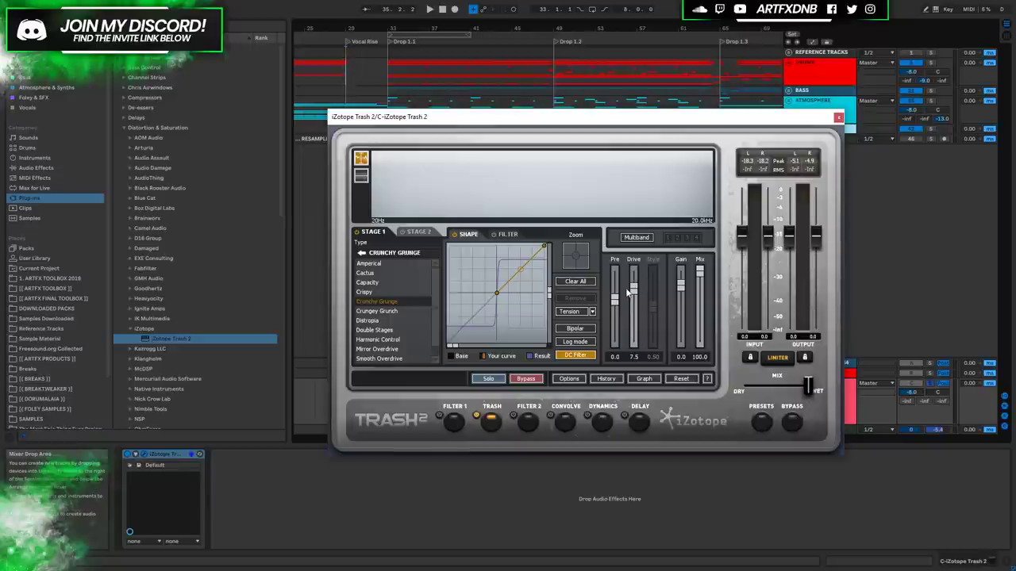
Step: Audition the Crunchy Grunge distortion, reposition the plugin window, and show the Filter 1 EQ
drag(623, 116, 589, 205)
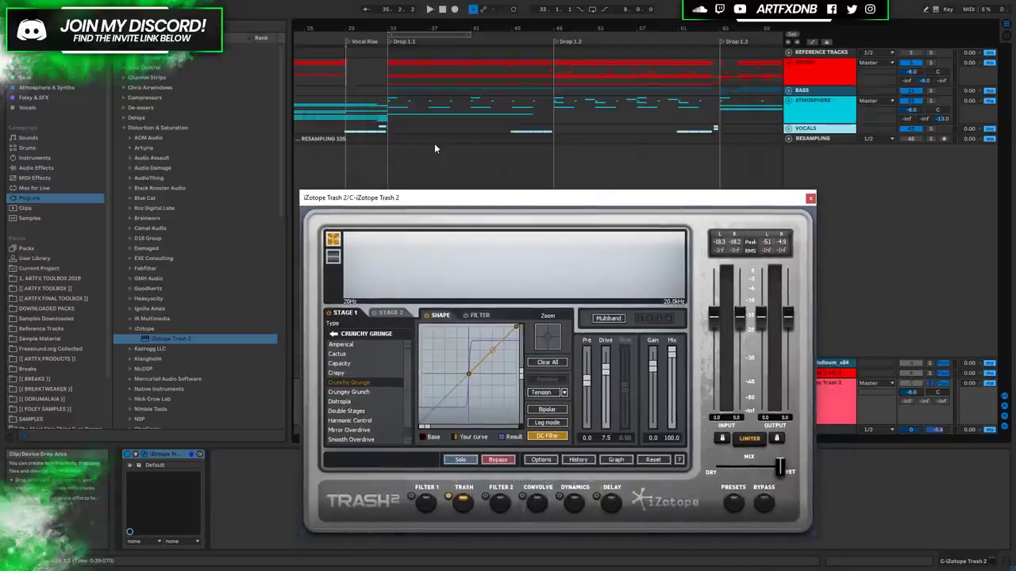
click(390, 115)
key(space)
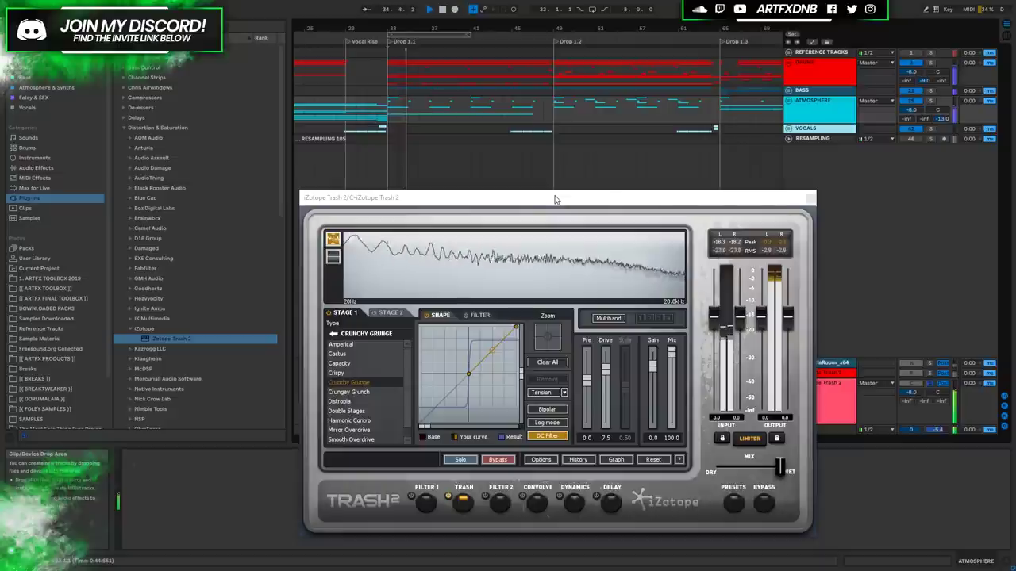
key(space)
drag(553, 201, 610, 139)
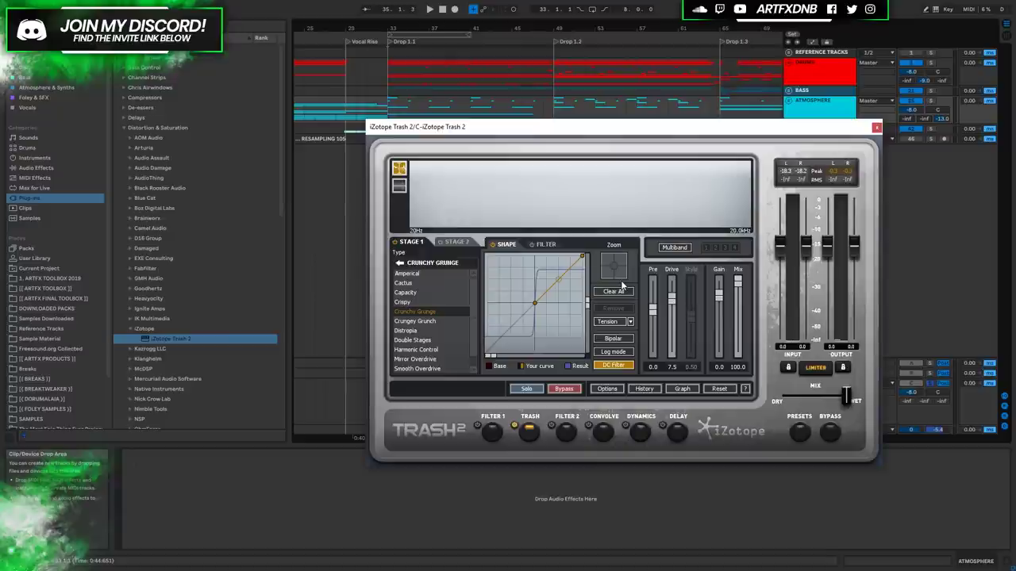
click(493, 432)
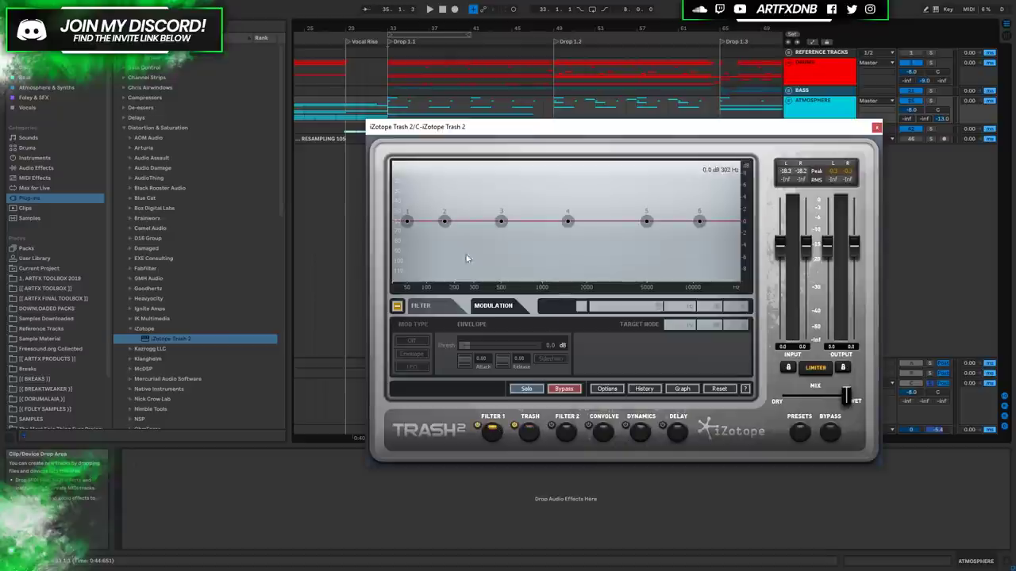
Step: Make Filter 1's first band a Clean Low Shelf at 133 Hz, -1.9 dB, audition, and close Trash 2
click(409, 222)
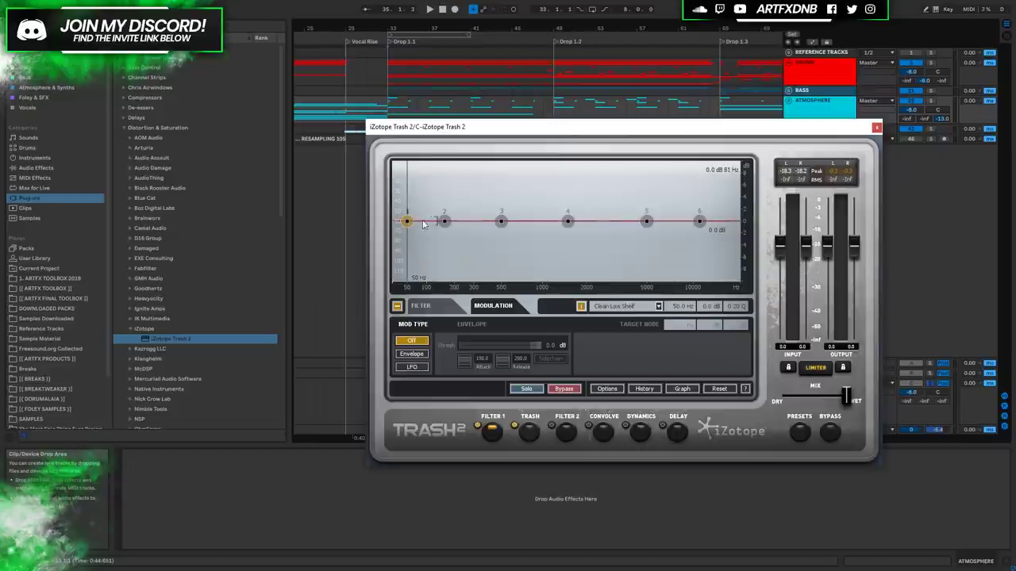
drag(406, 223, 440, 233)
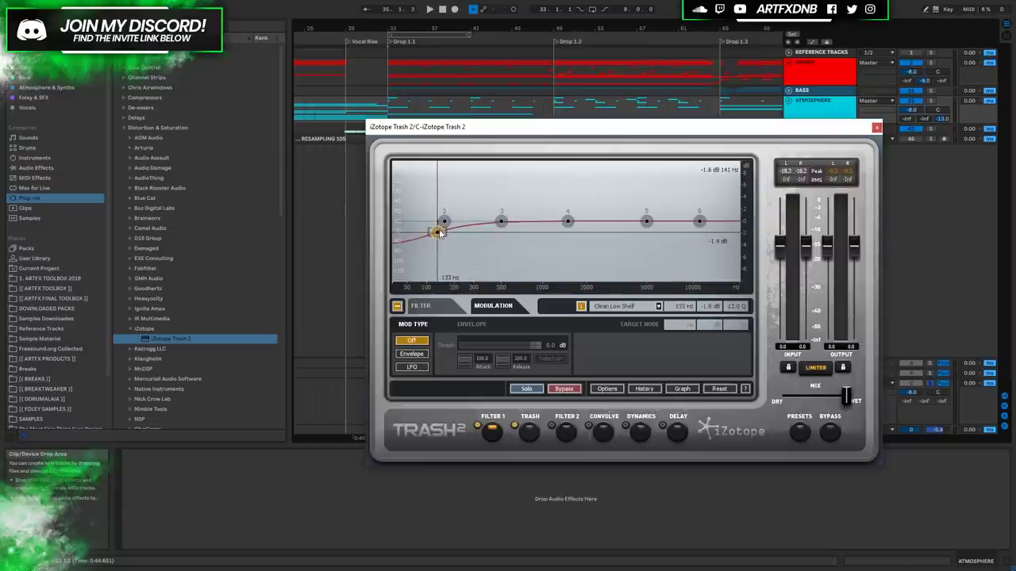
key(space)
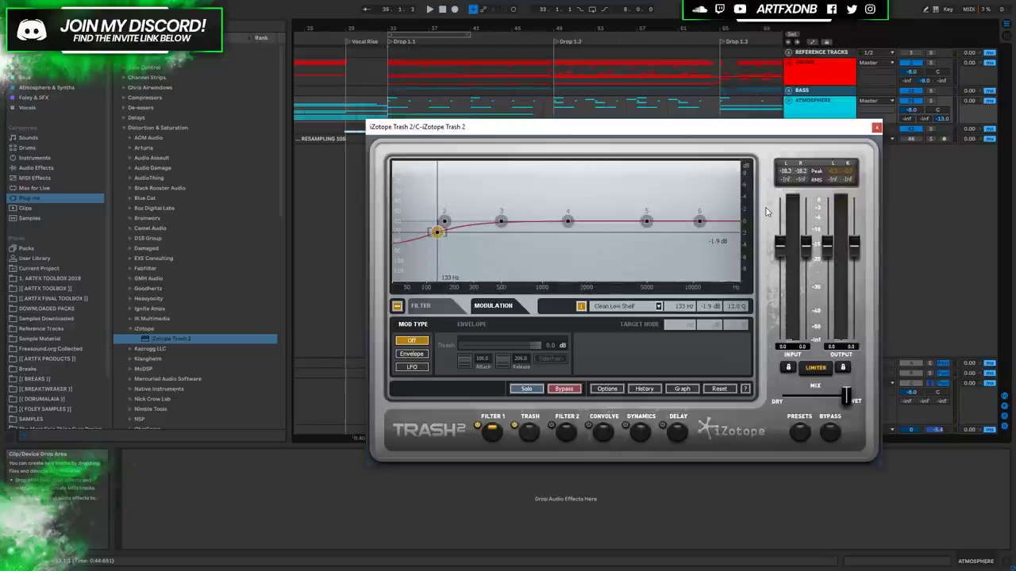
click(877, 128)
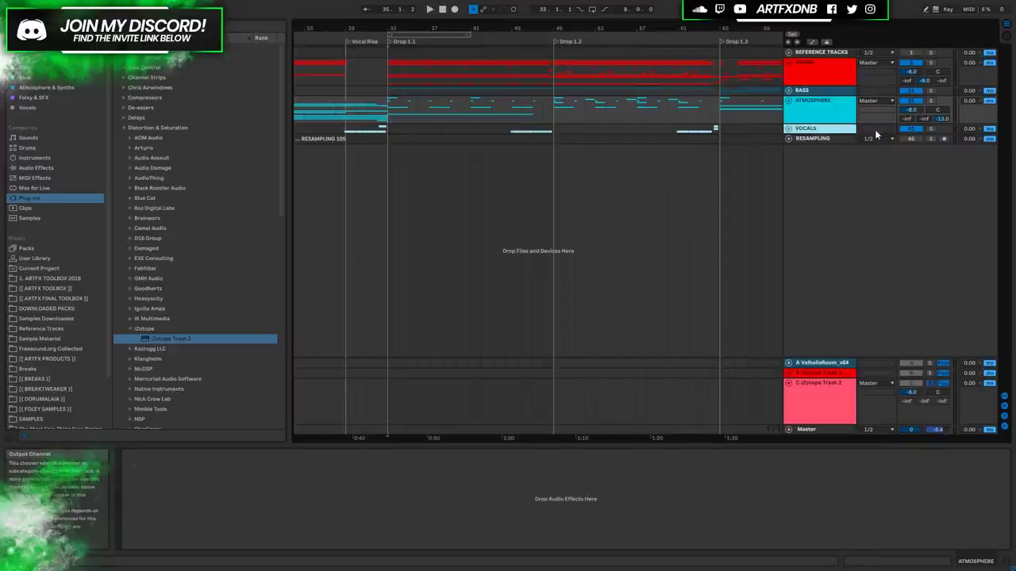
Step: Unfold the BASS group and set track 22's send to the Trash 2 return
click(789, 91)
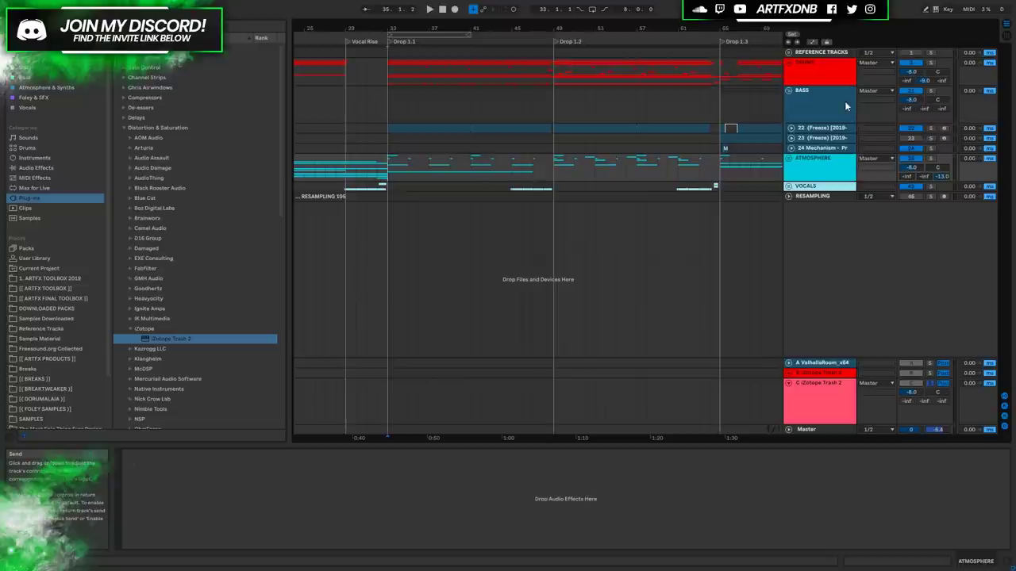
click(829, 101)
click(832, 165)
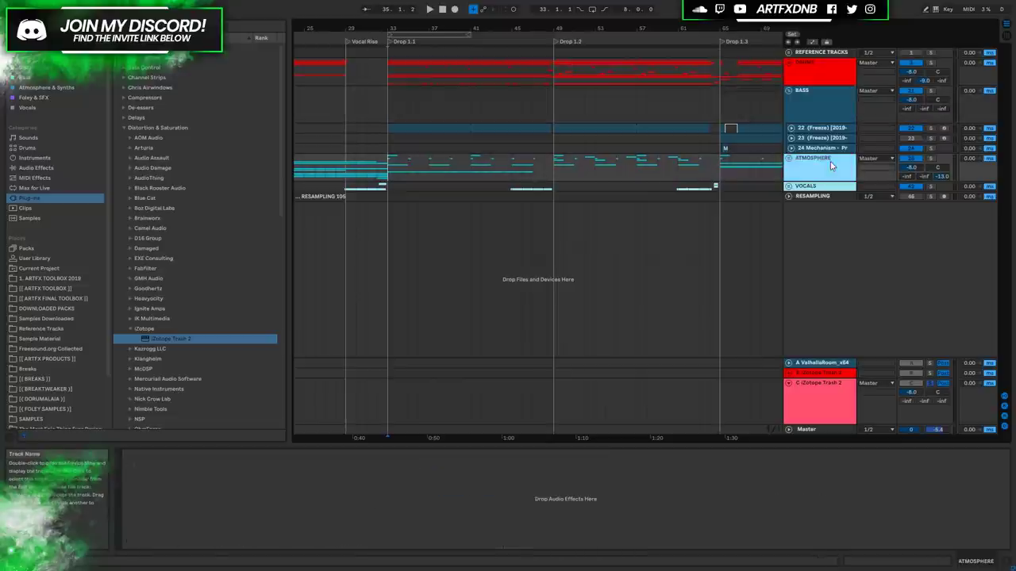
click(815, 105)
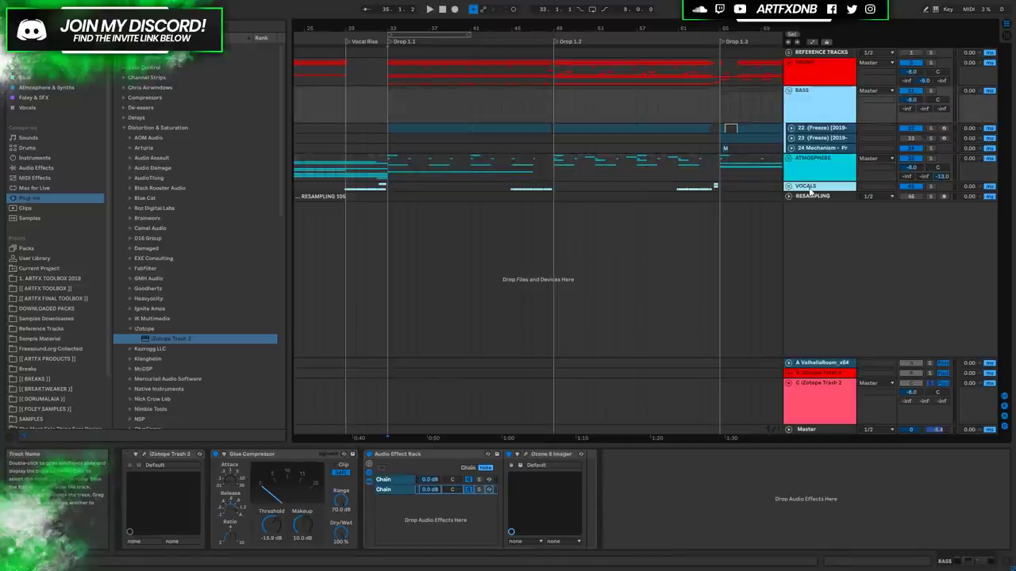
click(790, 128)
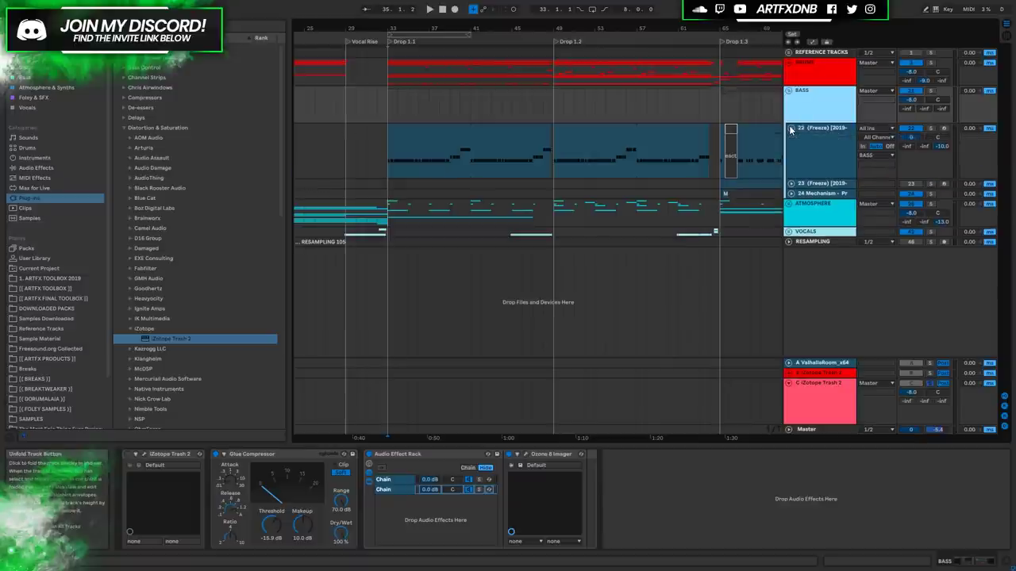
click(951, 146)
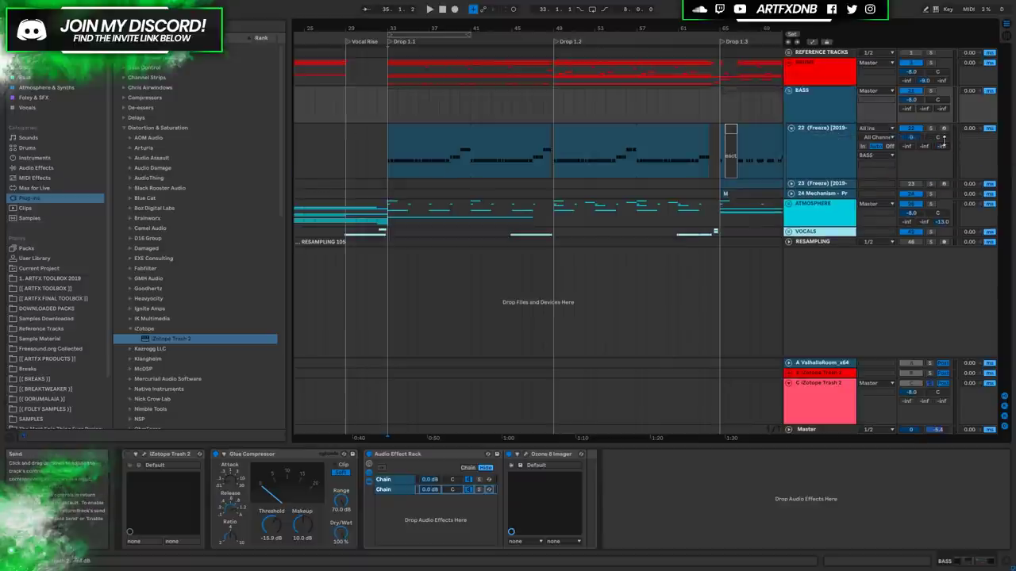
click(791, 128)
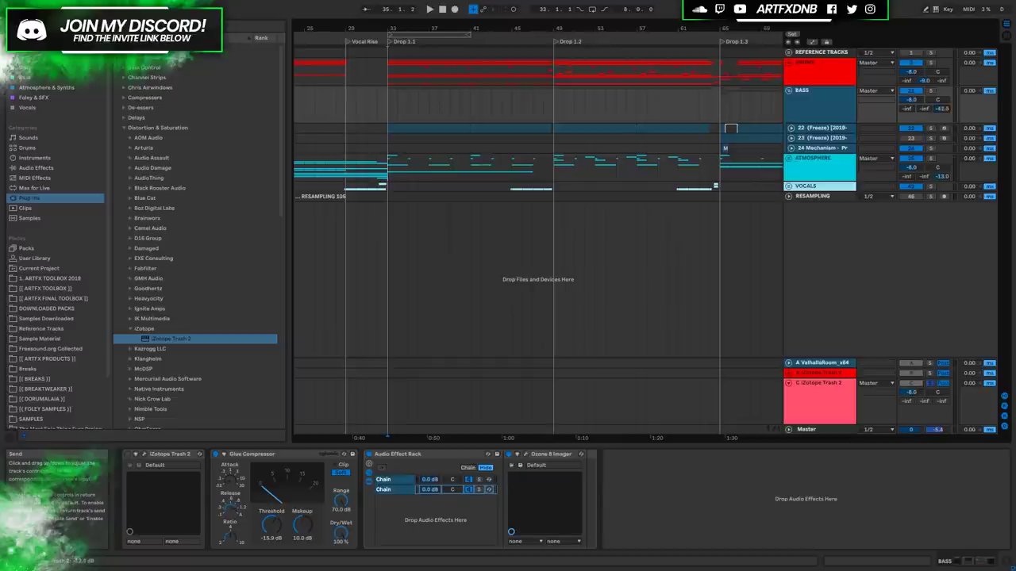
Step: Audition the bass sends through the distortion return, then select the C Return track
key(space)
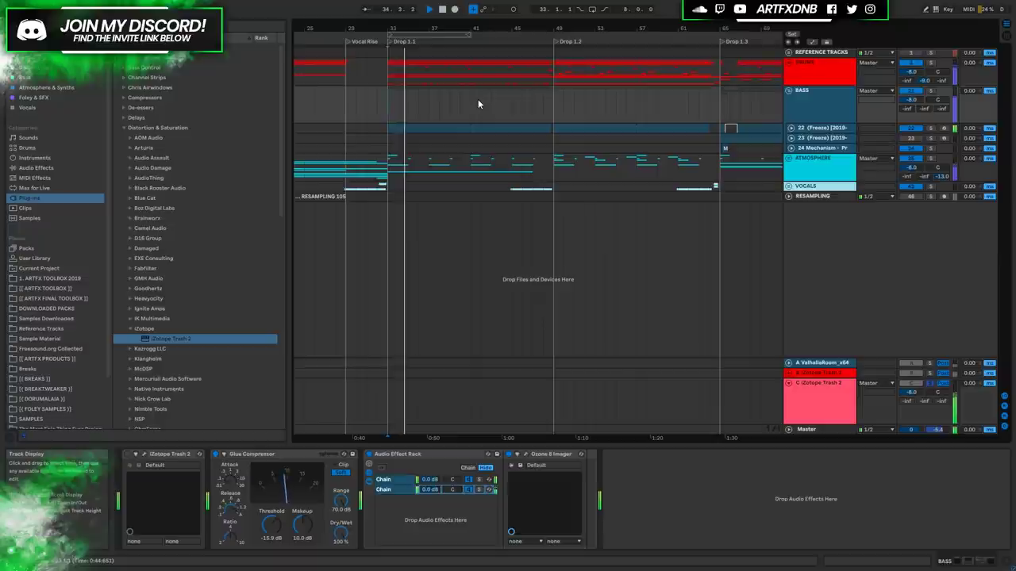
key(space)
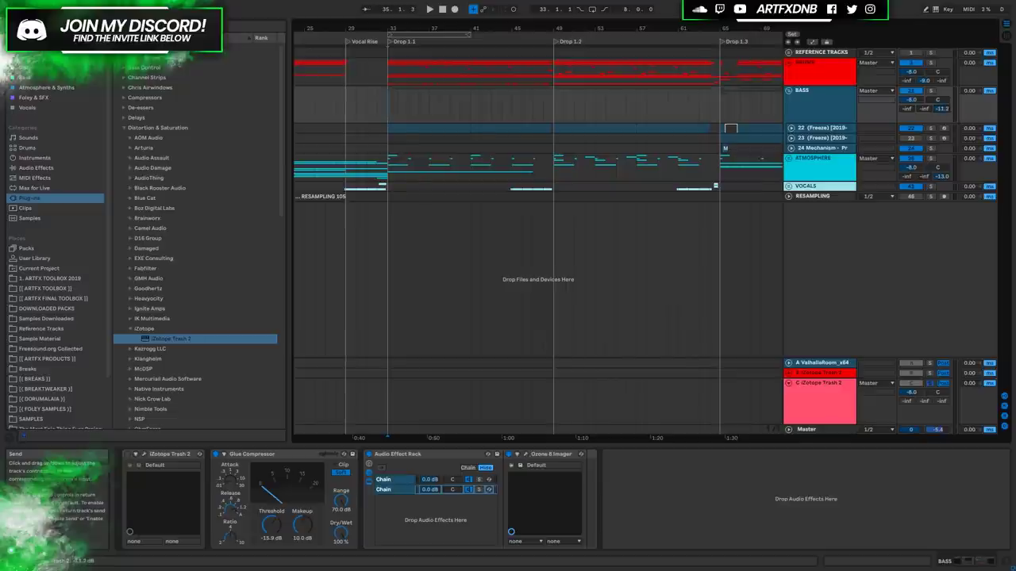
key(space)
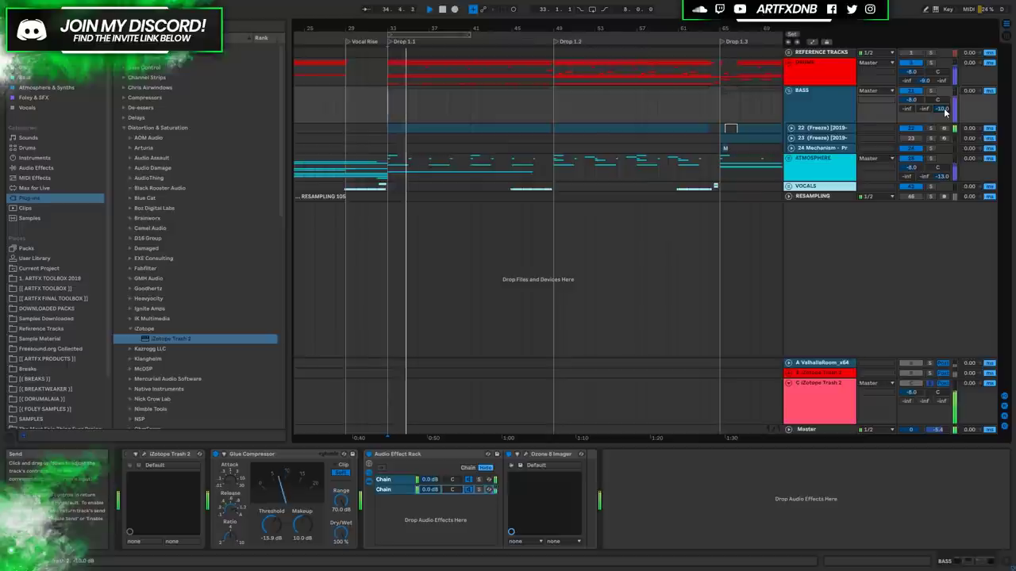
key(space)
click(835, 103)
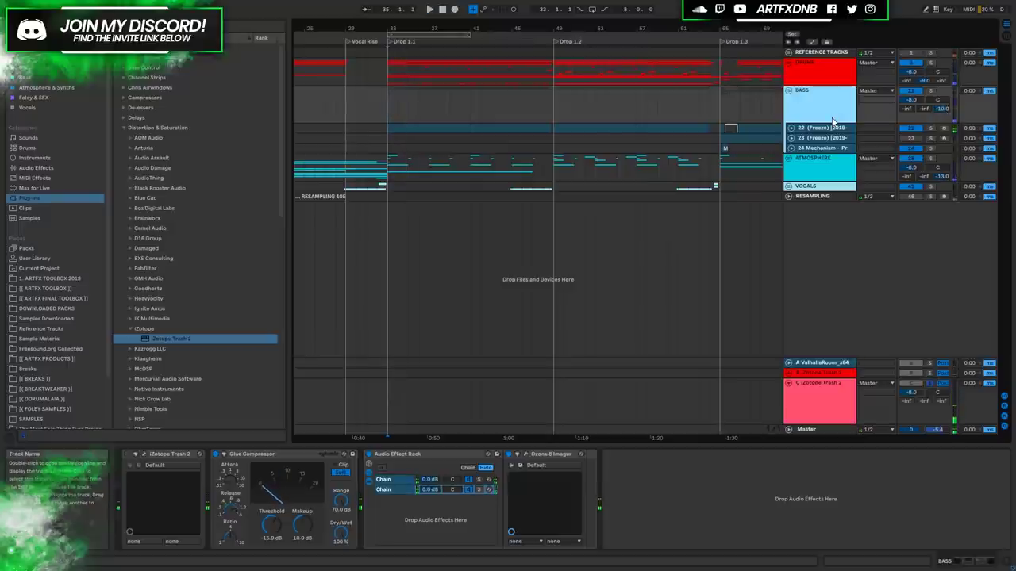
click(822, 385)
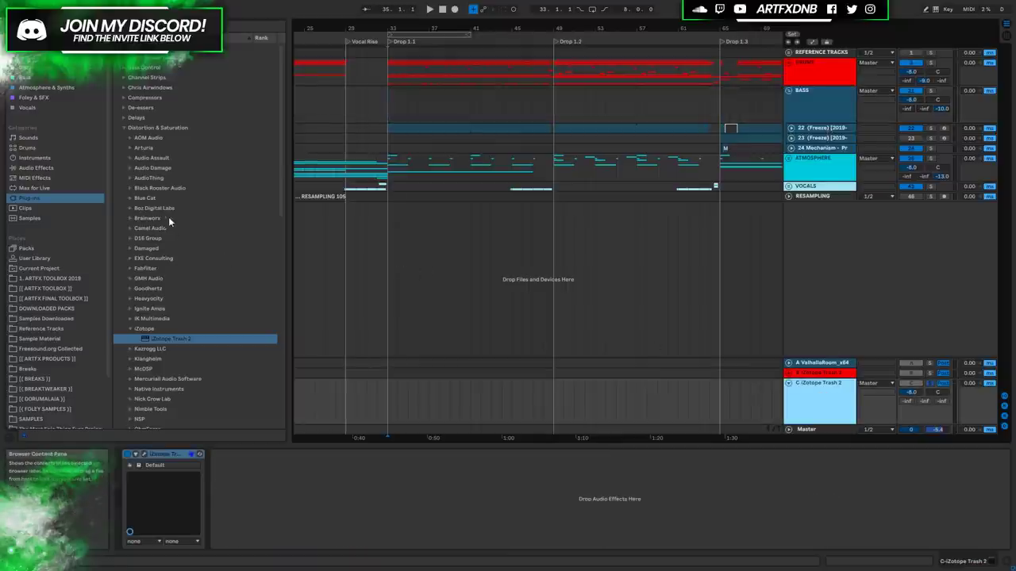
Step: Add EQ Eight after Trash 2 with a 147 Hz low cut, then lower and fold the return
click(120, 125)
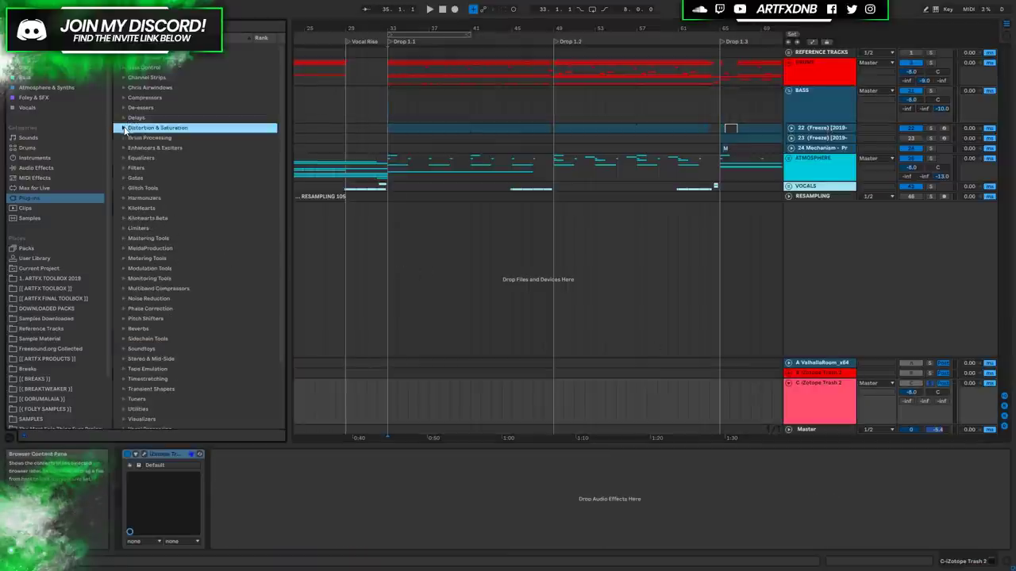
click(62, 174)
drag(139, 164, 382, 479)
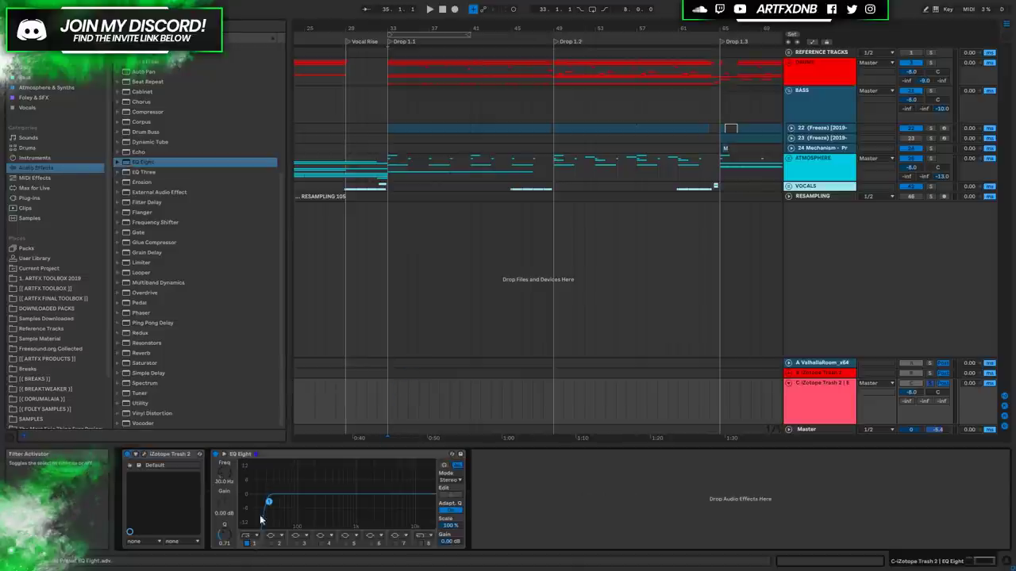
drag(268, 501, 269, 502)
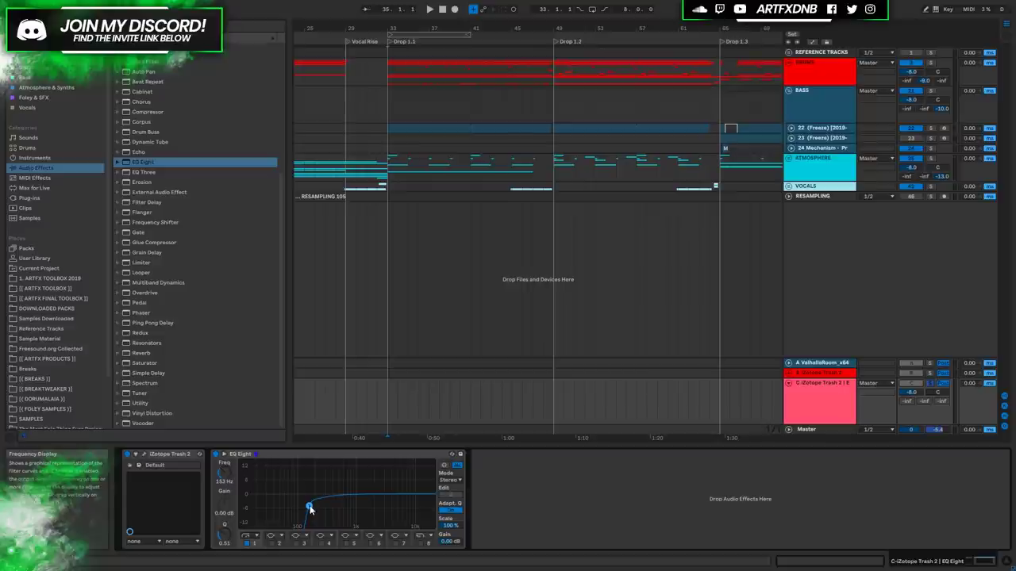
key(space)
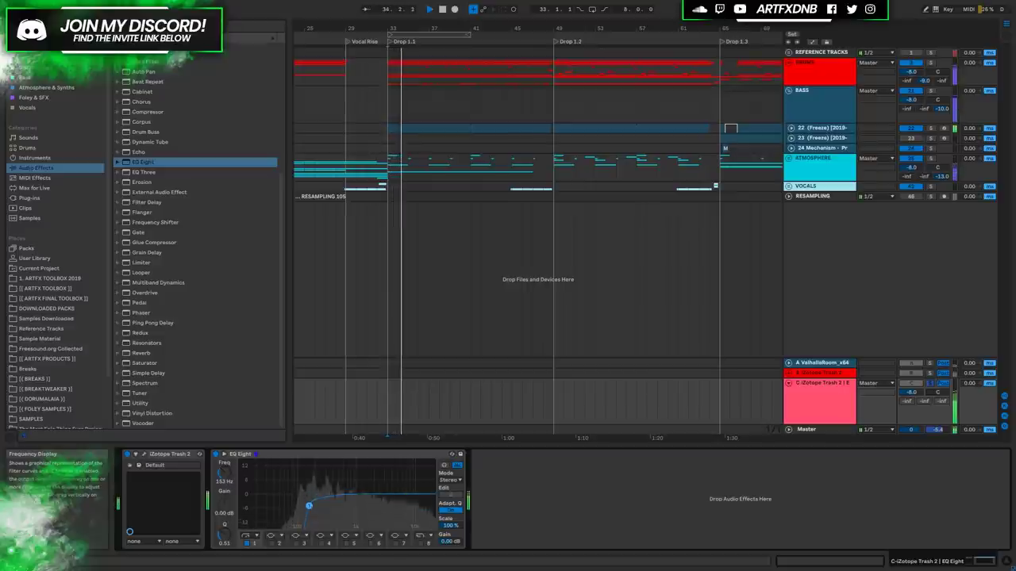
drag(308, 506, 308, 505)
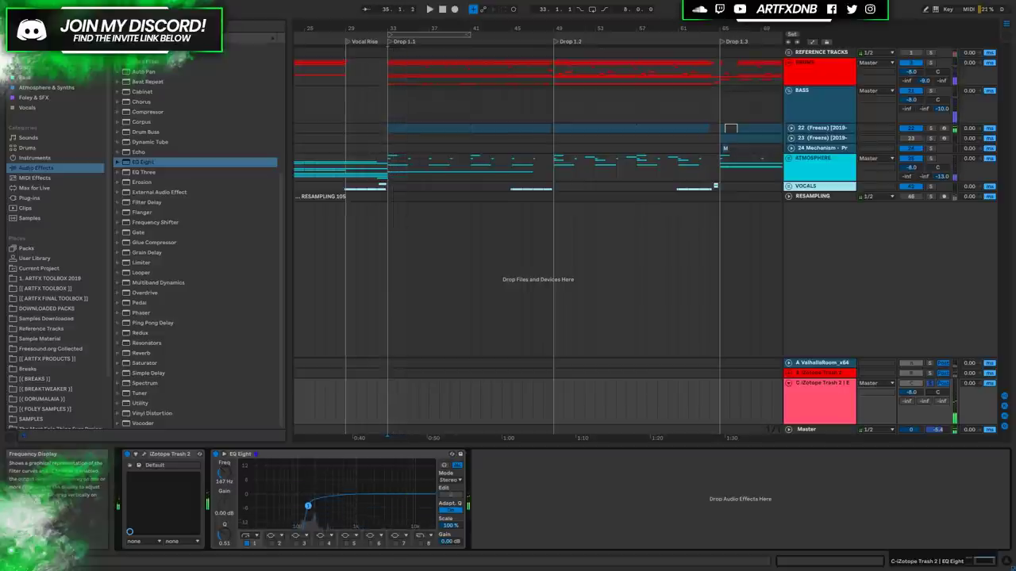
drag(911, 392, 911, 415)
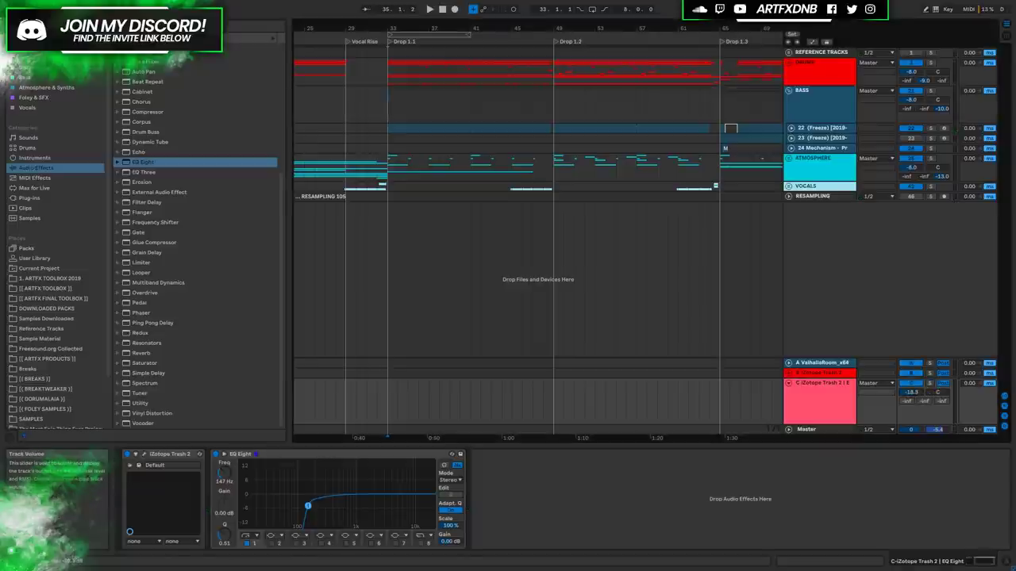
click(788, 383)
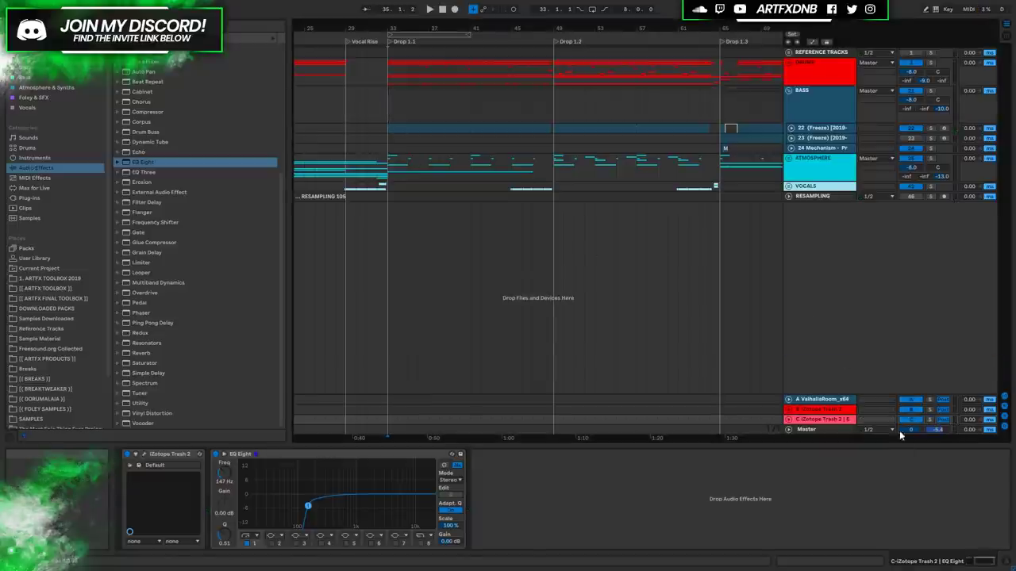
Step: Extend the loop to bars 33–49 of Drop 1.1, select it, and play it
click(789, 419)
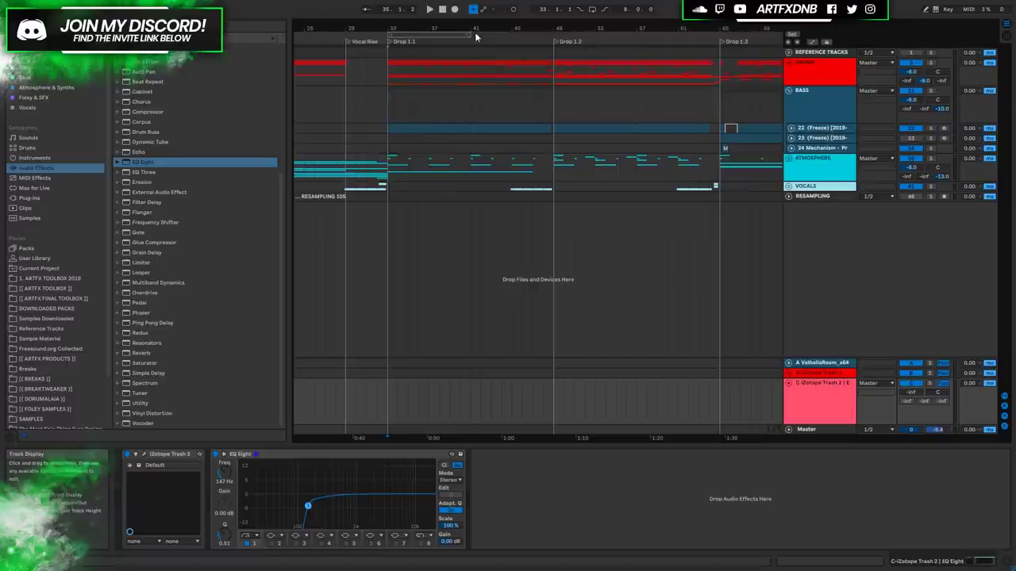
drag(474, 32, 546, 24)
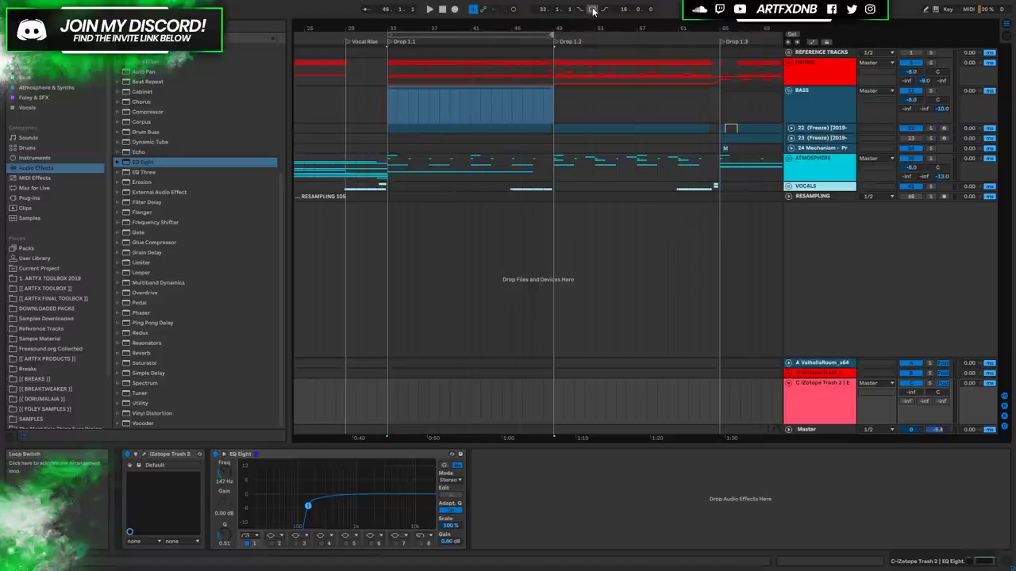
click(389, 33)
key(space)
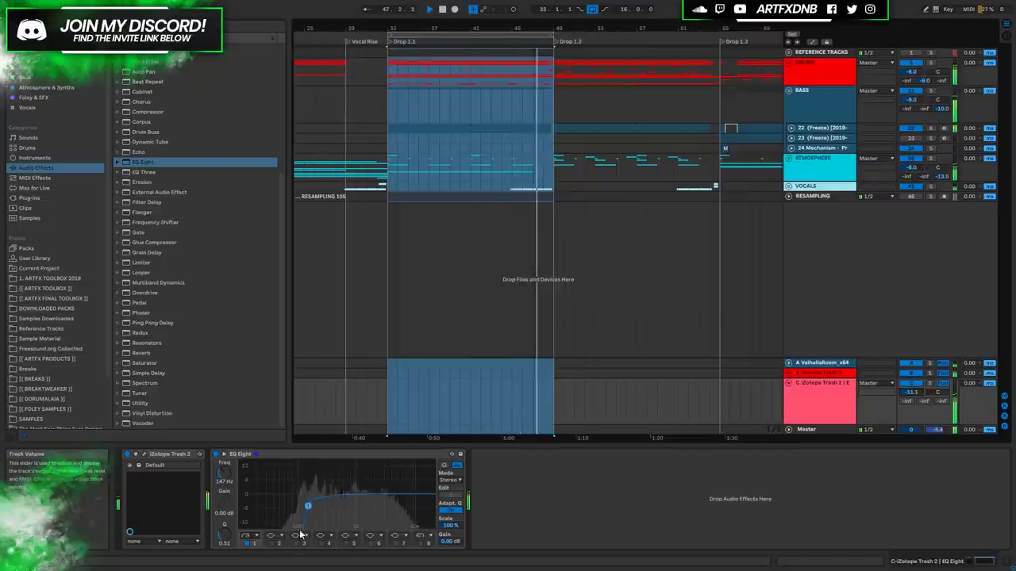
Step: Raise EQ Eight's low cut to 174 Hz and set the return level to -8.5 dB
drag(307, 505, 314, 508)
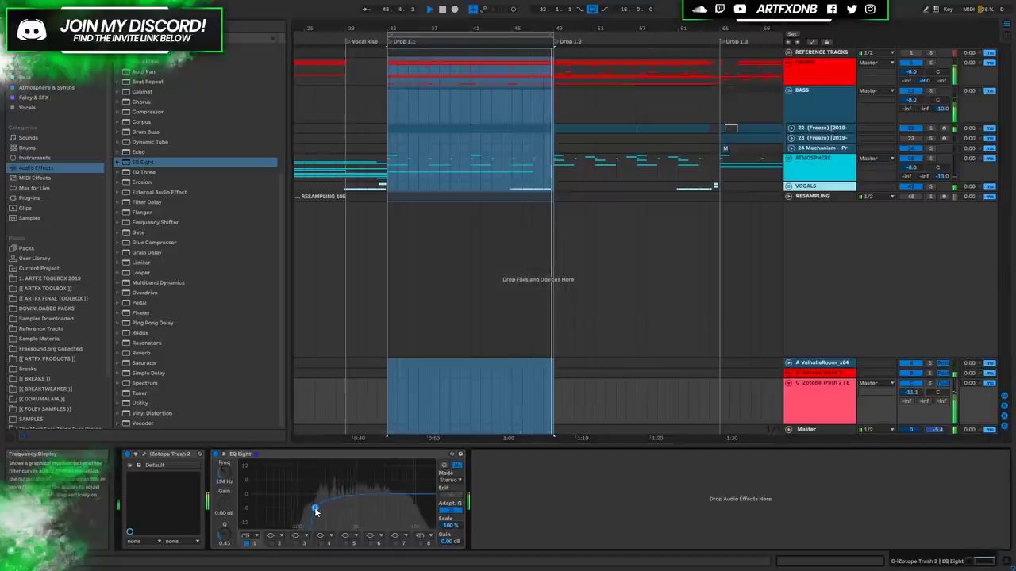
drag(911, 392, 911, 385)
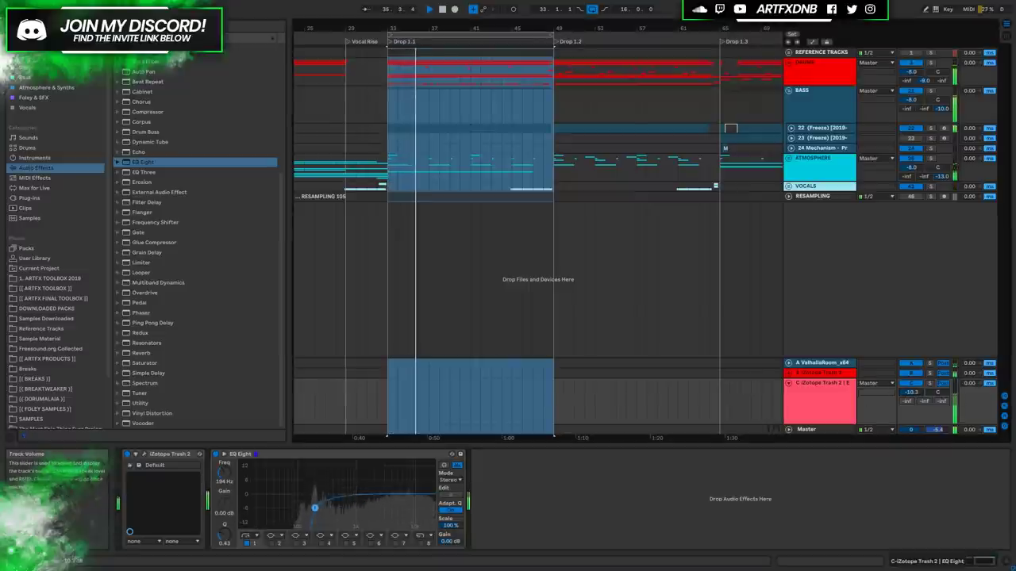
drag(911, 387, 909, 390)
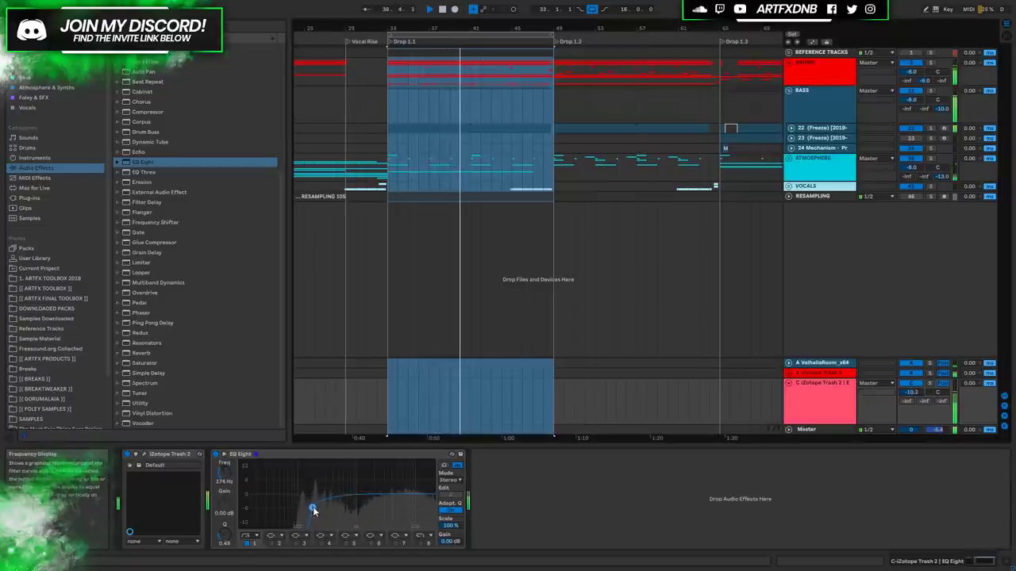
mouse_move(918, 398)
mouse_down()
mouse_move(918, 373)
mouse_move(918, 390)
mouse_up()
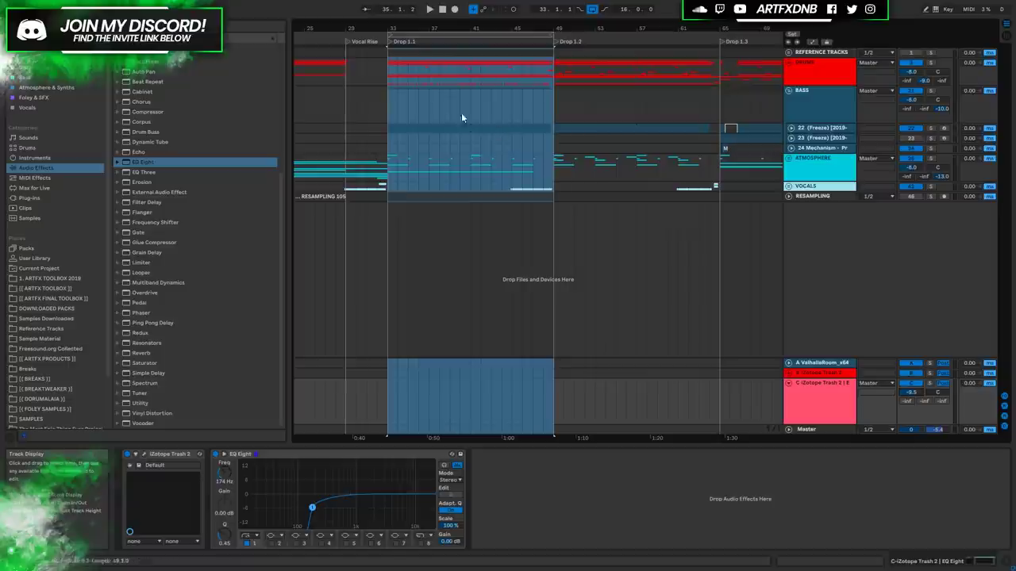
click(377, 72)
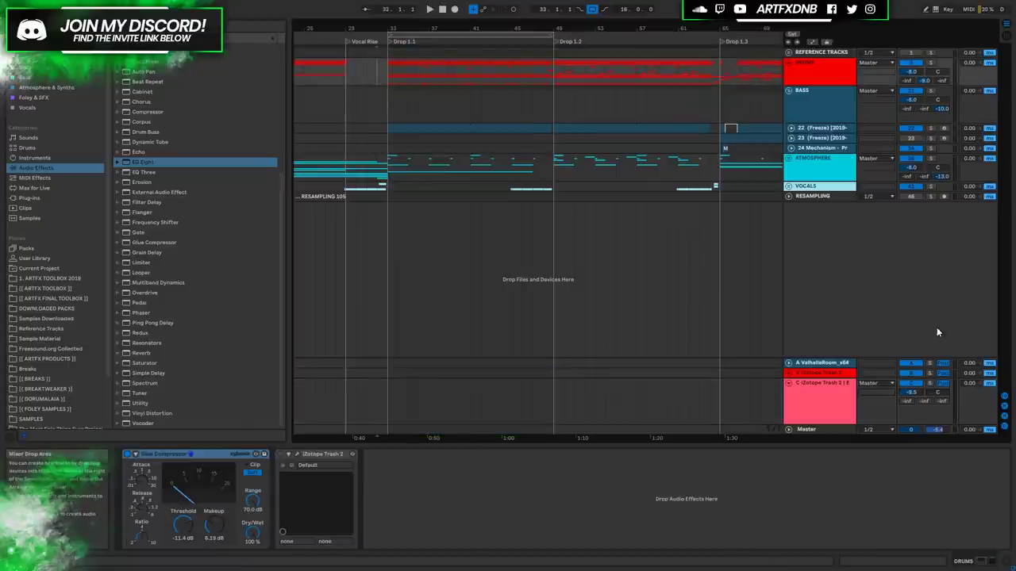
Step: Turn return C down to -11.1 dB, then show track 22 (Freeze)'s device chain
key(space)
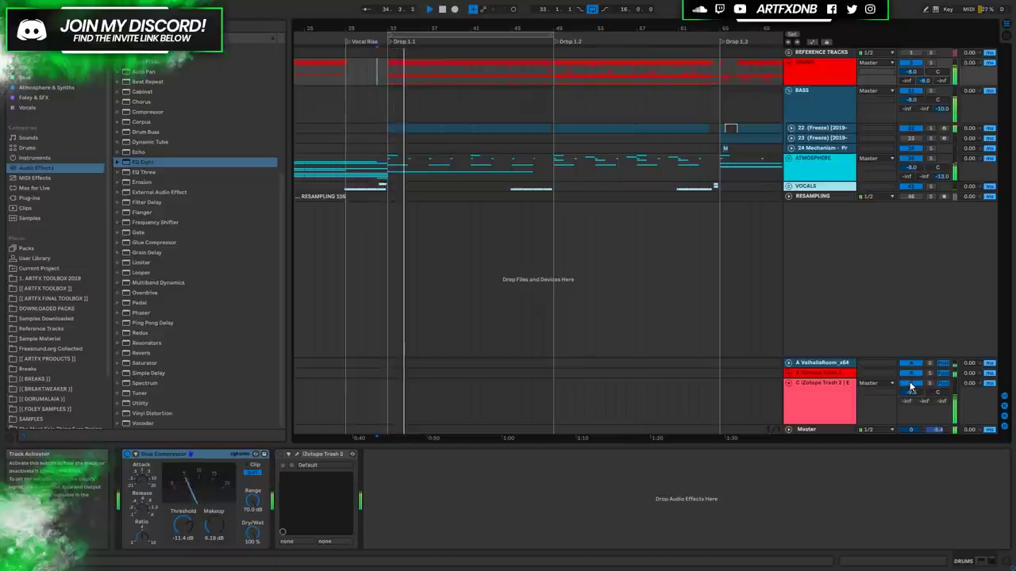
key(space)
key(space)
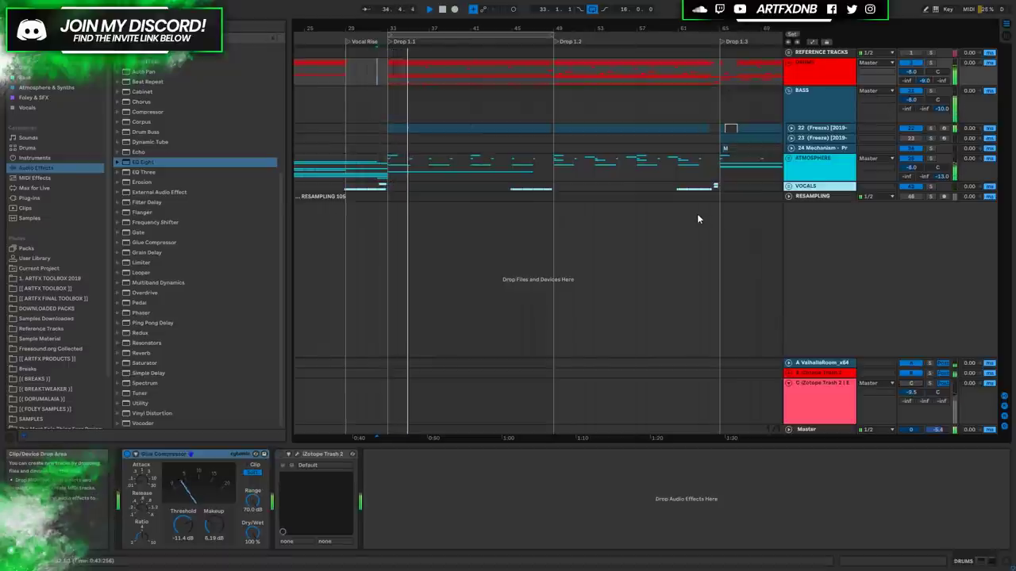
key(space)
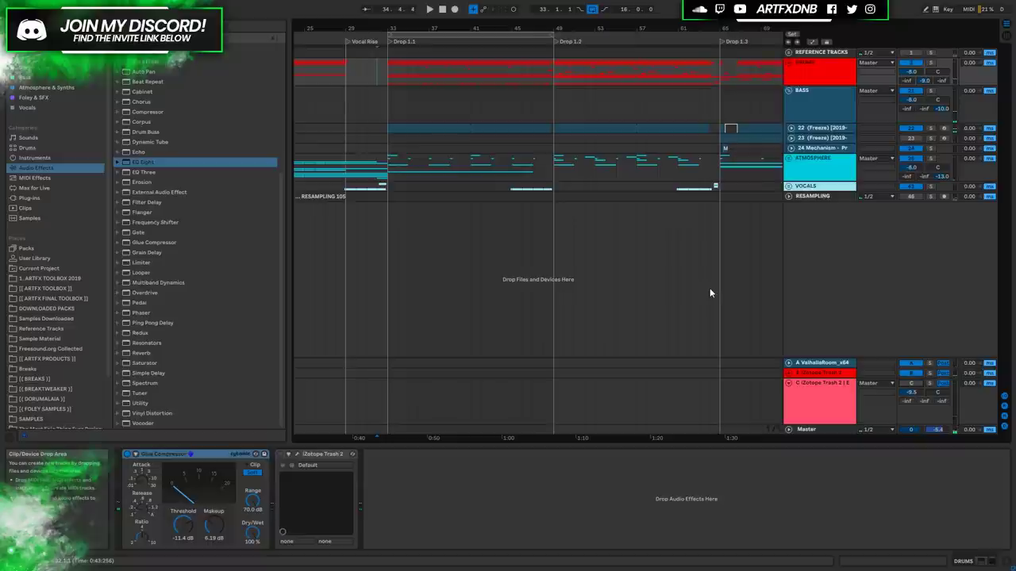
drag(910, 392, 911, 406)
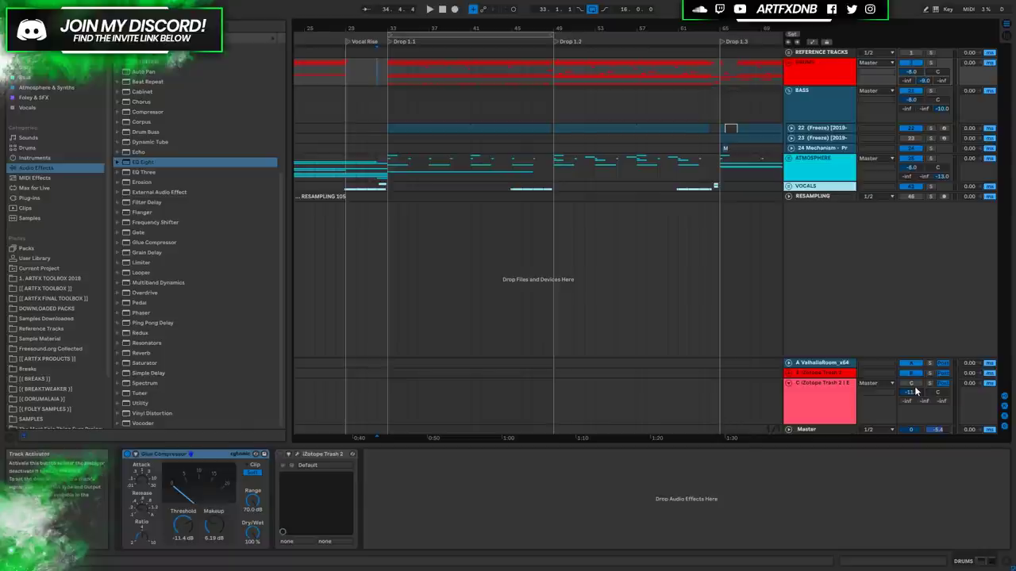
click(370, 127)
key(space)
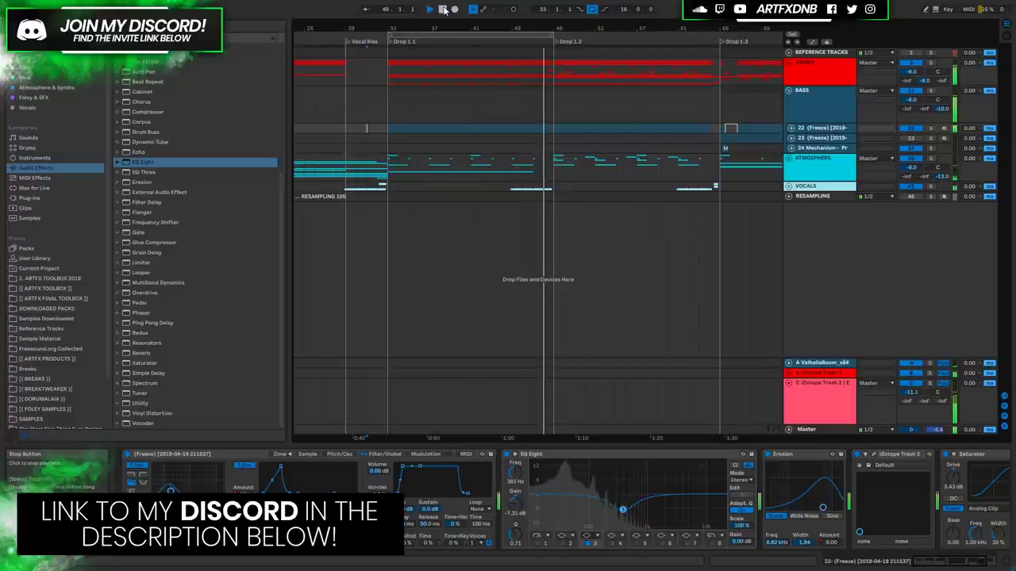
click(444, 8)
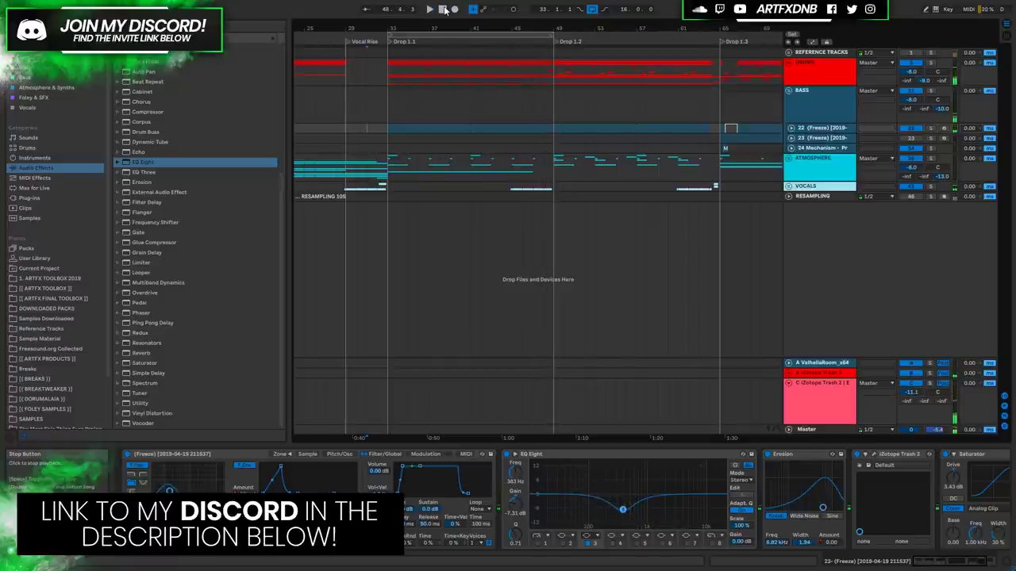